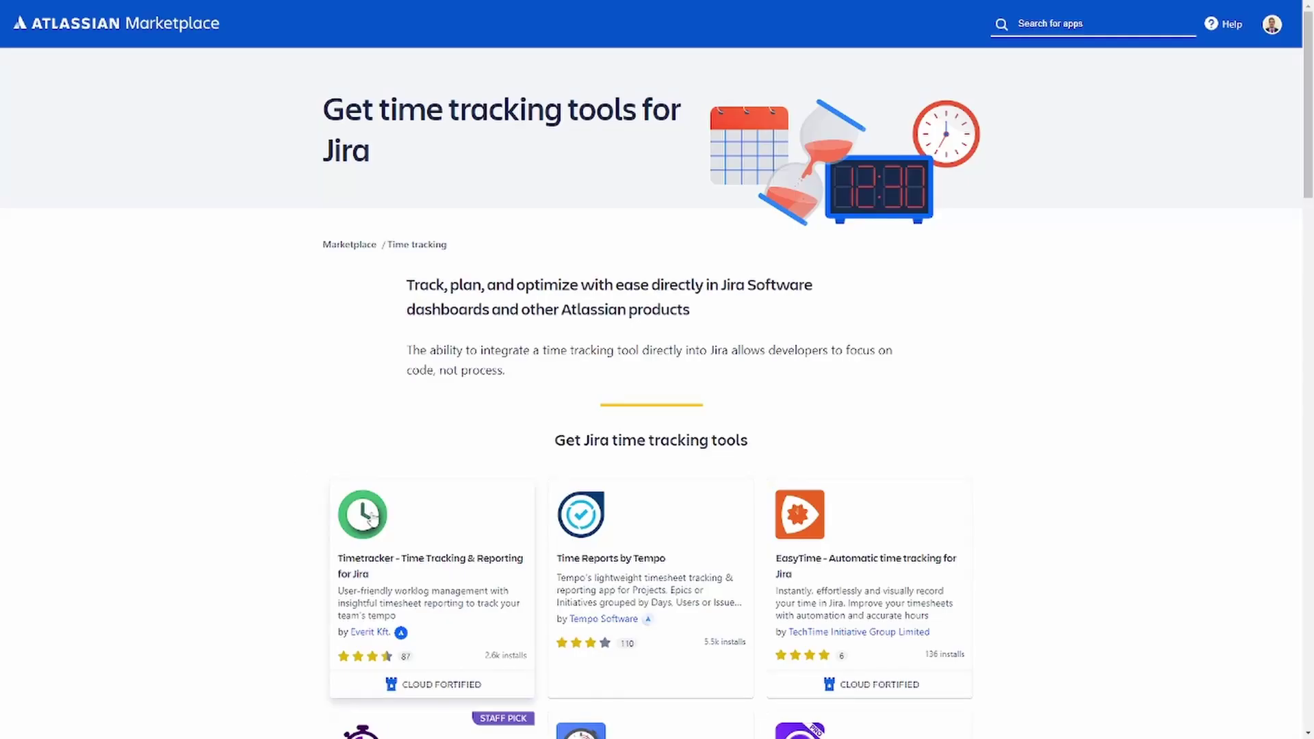
Open the Timetracker - Time Tracking & Reporting Marketplace listing and scroll through its features
left_click(370, 518)
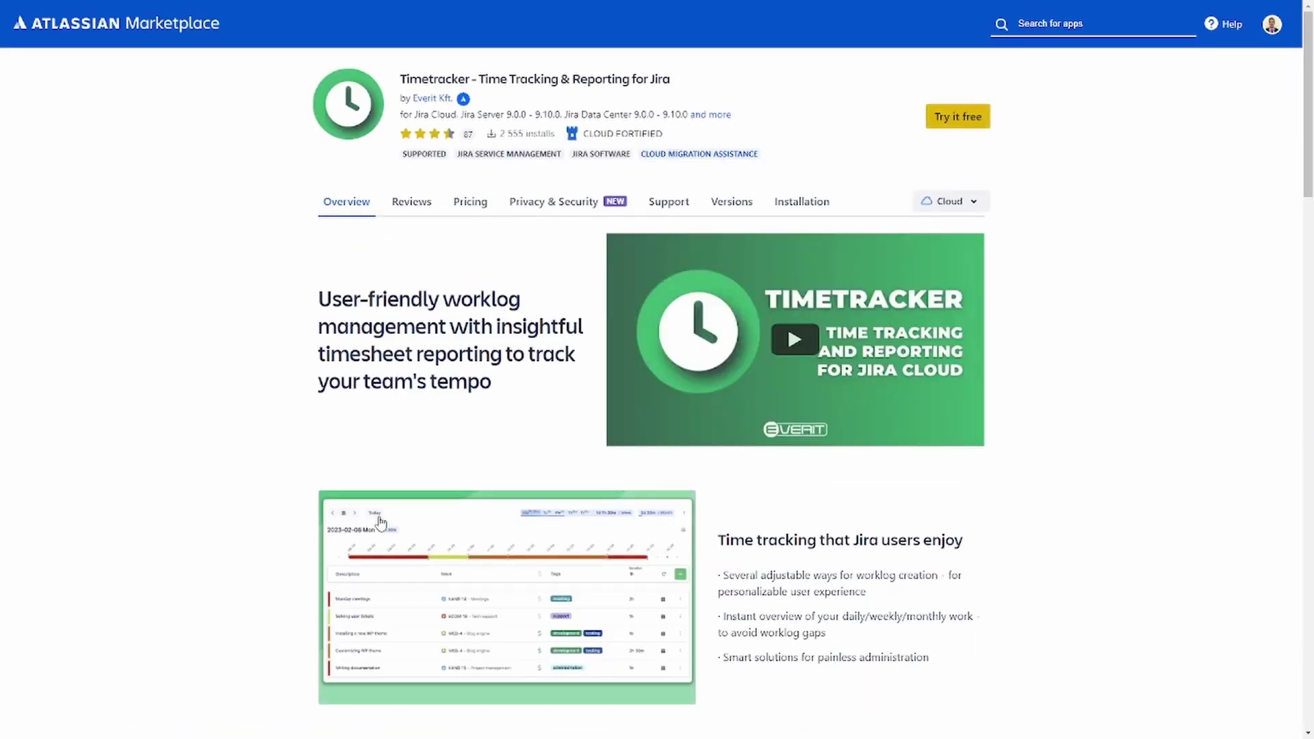
scroll(254, 590, "down", 4)
scroll(255, 590, "down", 4)
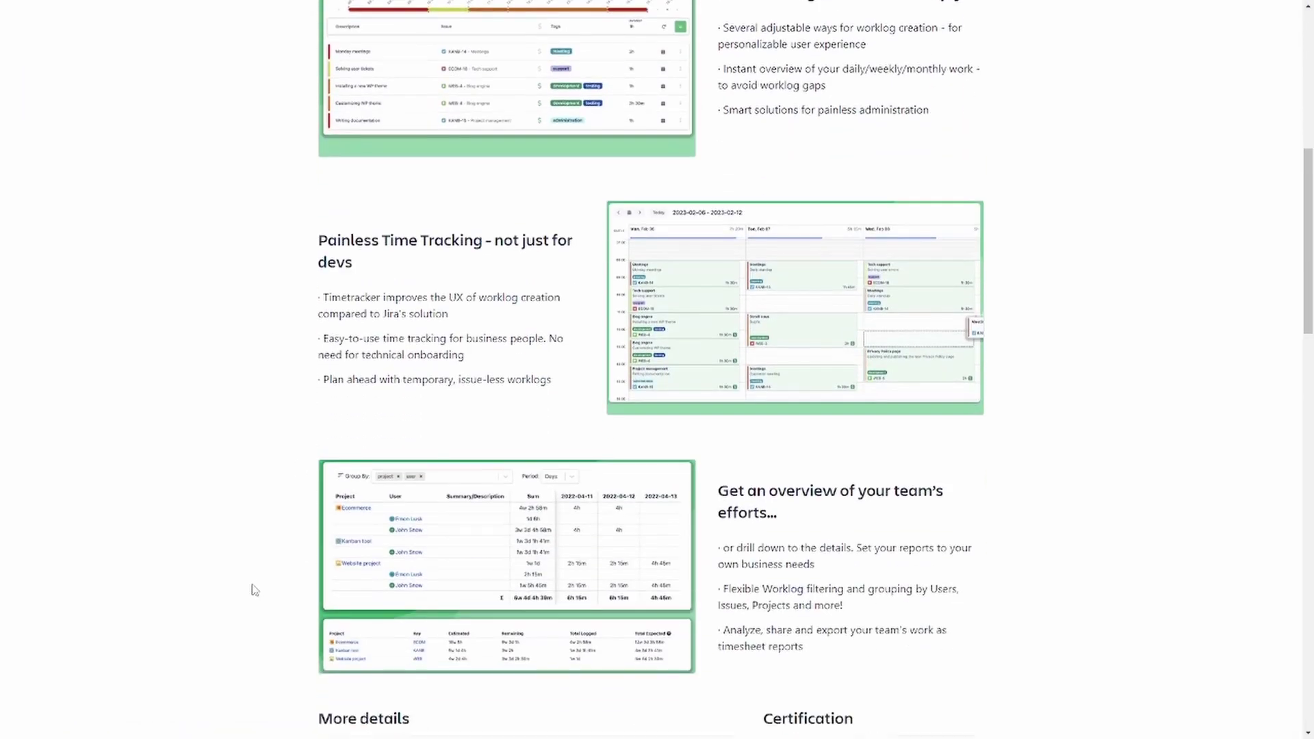
scroll(255, 589, "down", 1)
scroll(255, 590, "up", 5)
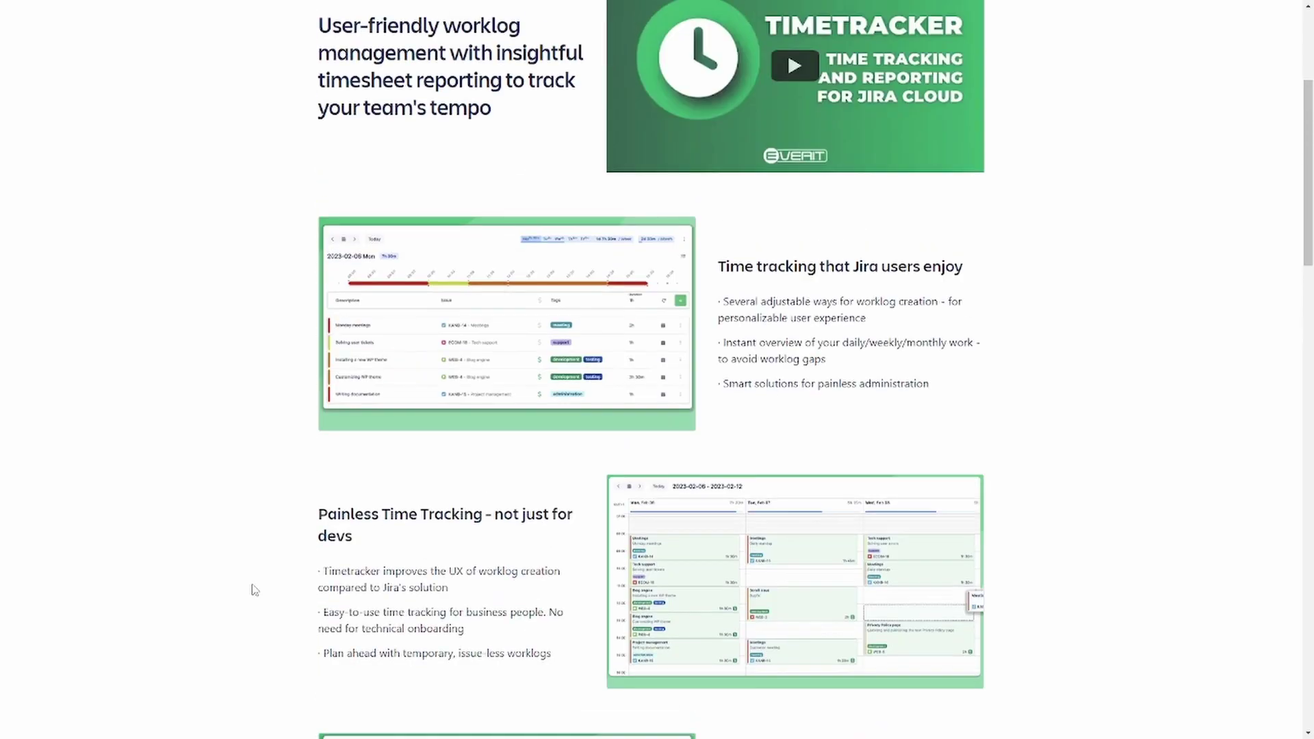
scroll(255, 590, "up", 4)
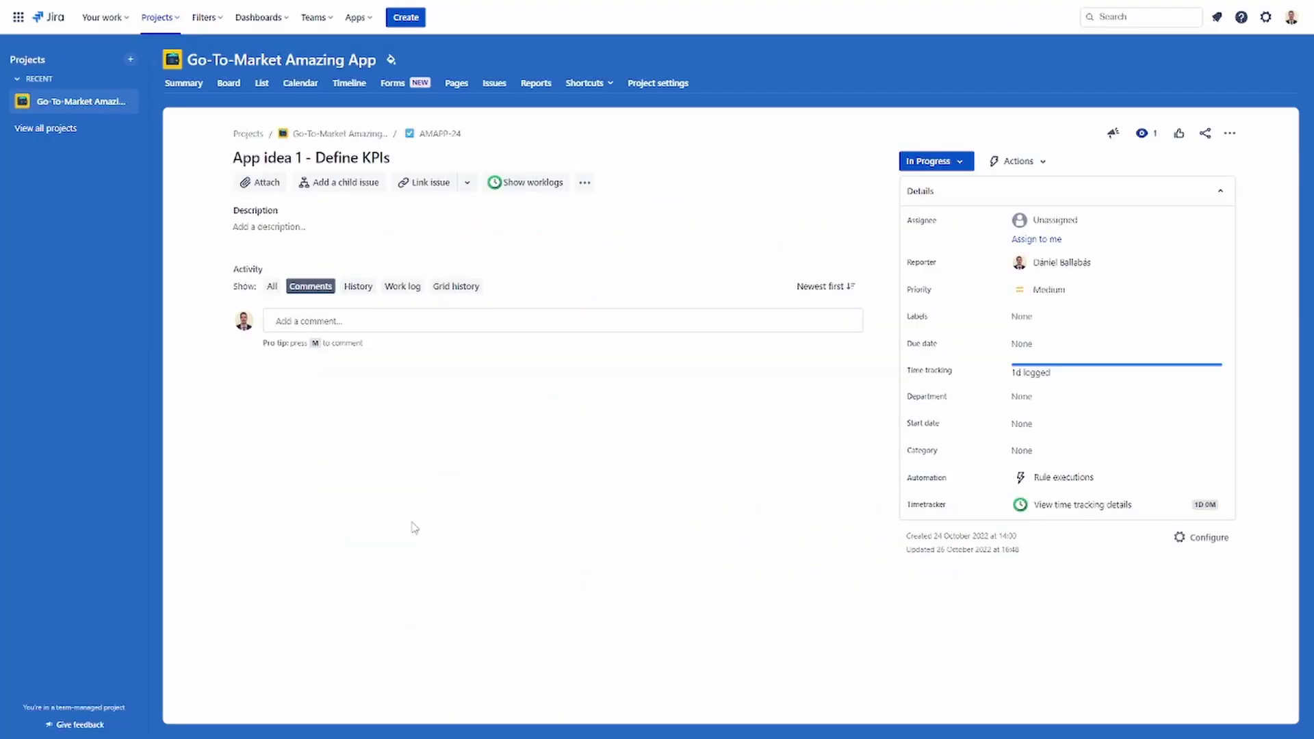
Start Log work from the issue's ••• menu, then cancel the Time tracking dialog without saving
left_click(1230, 133)
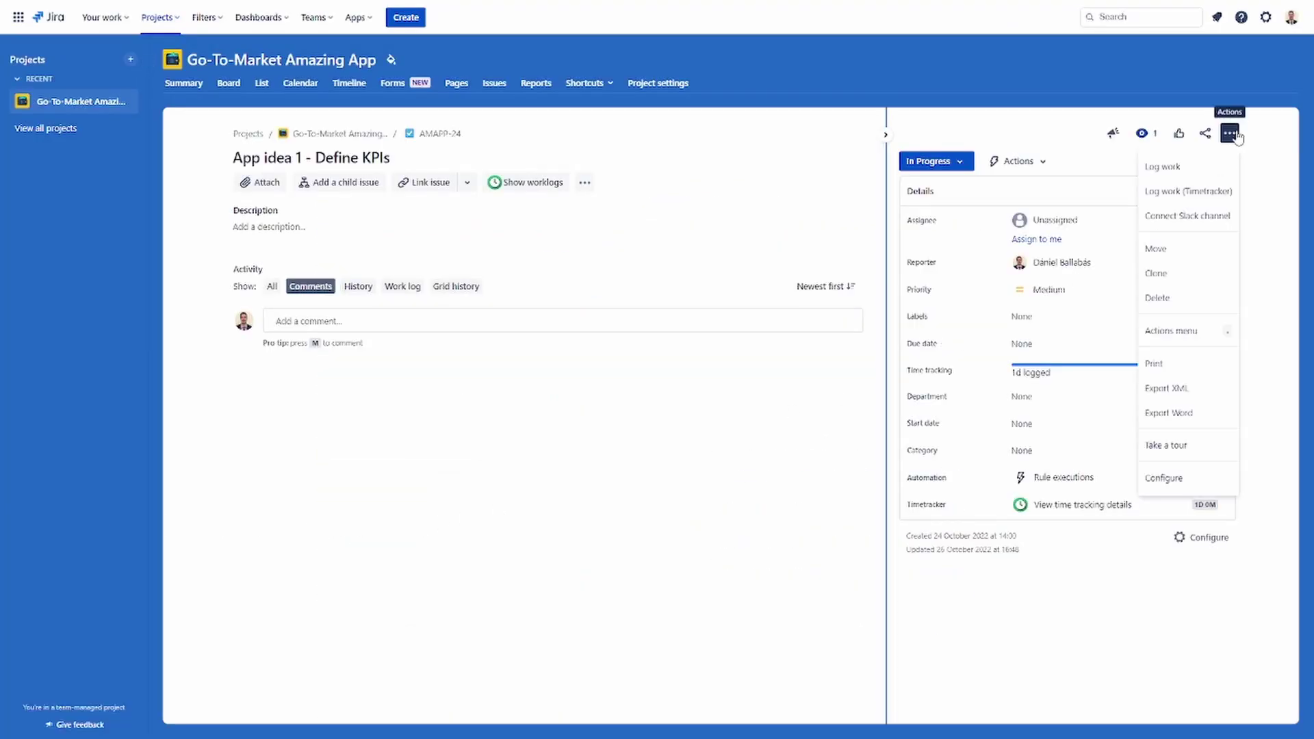
left_click(1208, 164)
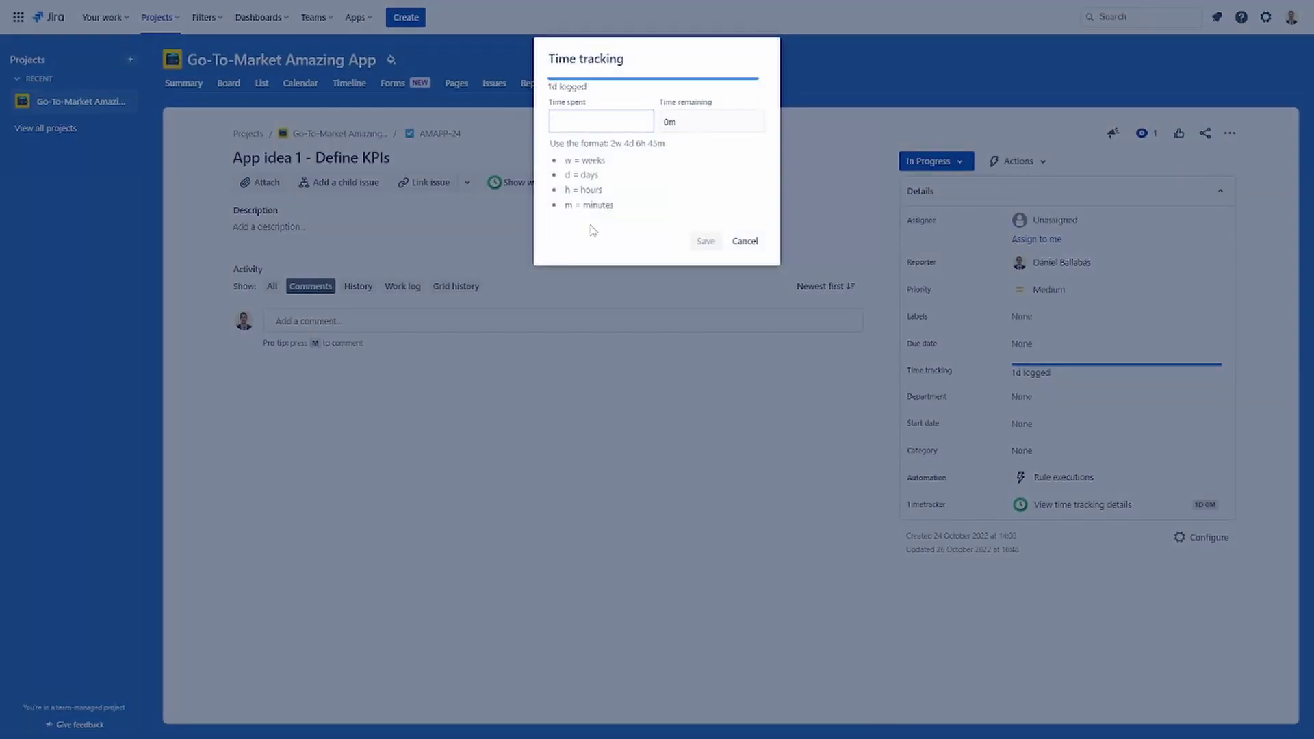
left_click(743, 244)
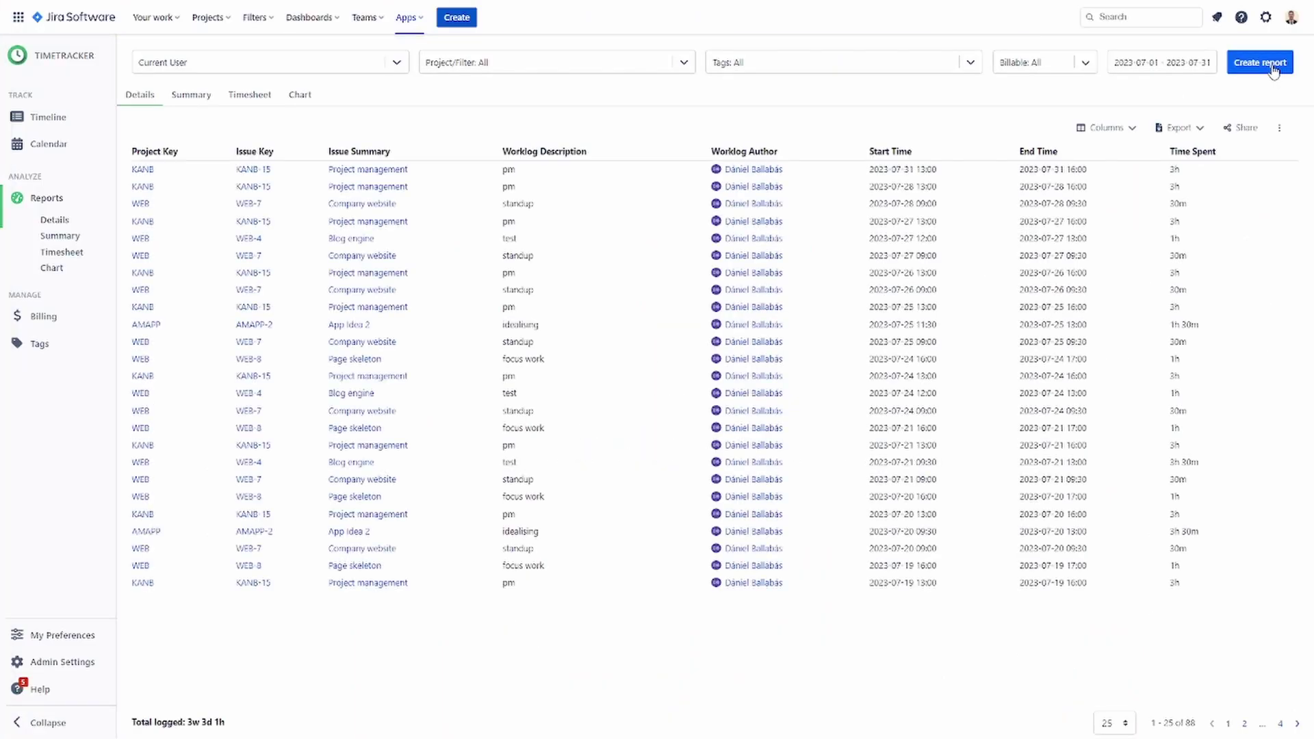
Show the report as a pie chart and browse its user and project filters
left_click(184, 102)
left_click(212, 130)
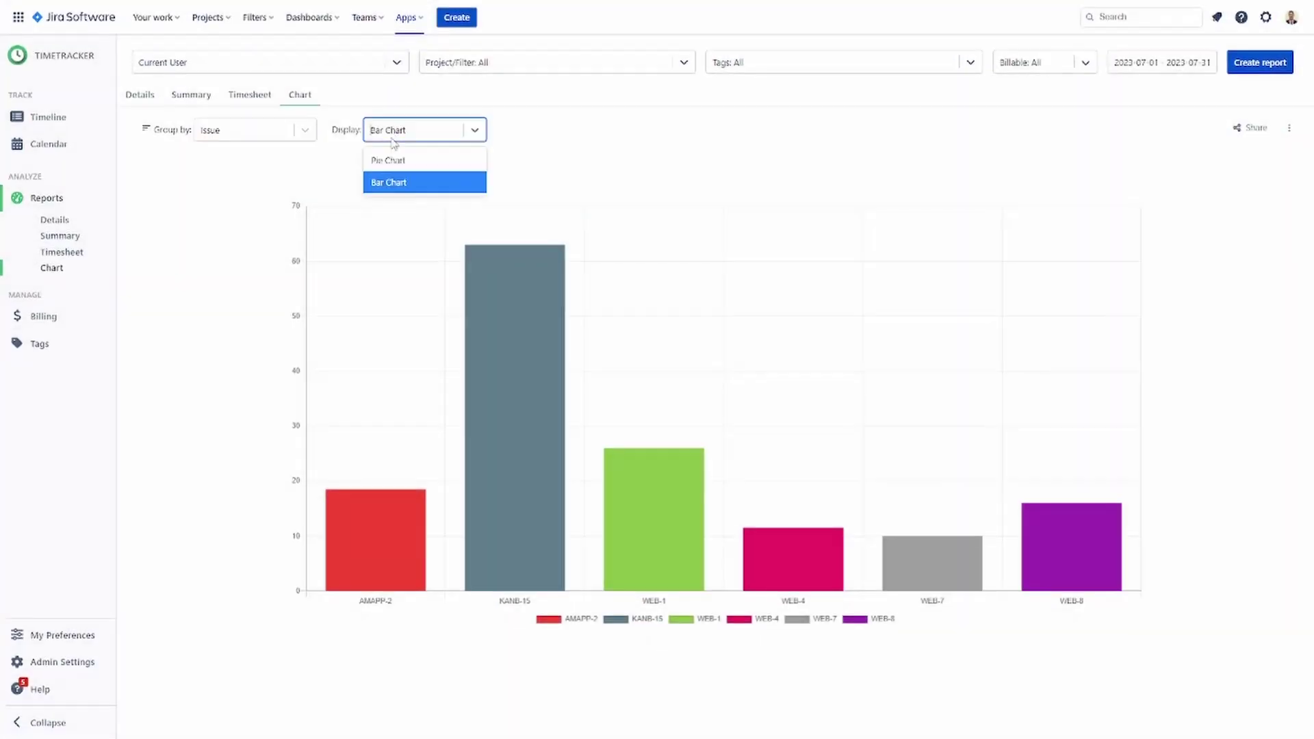
left_click(389, 160)
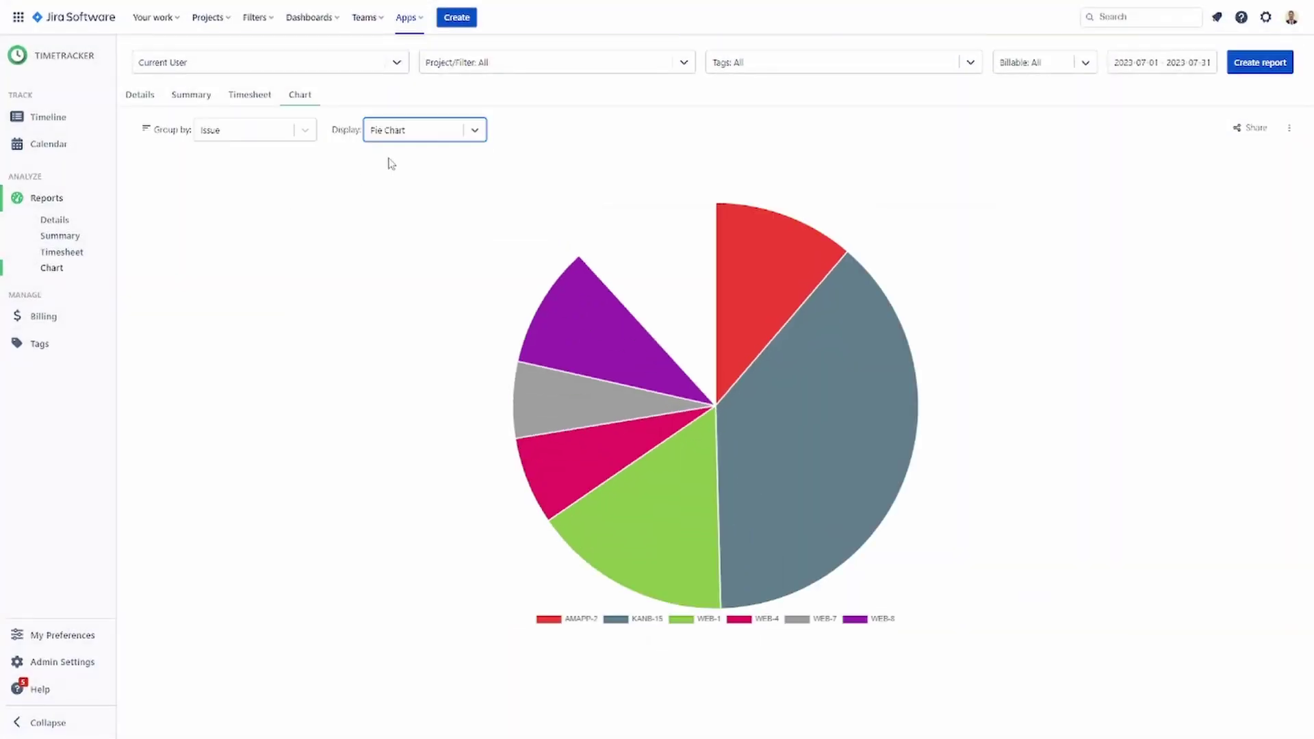
left_click(337, 69)
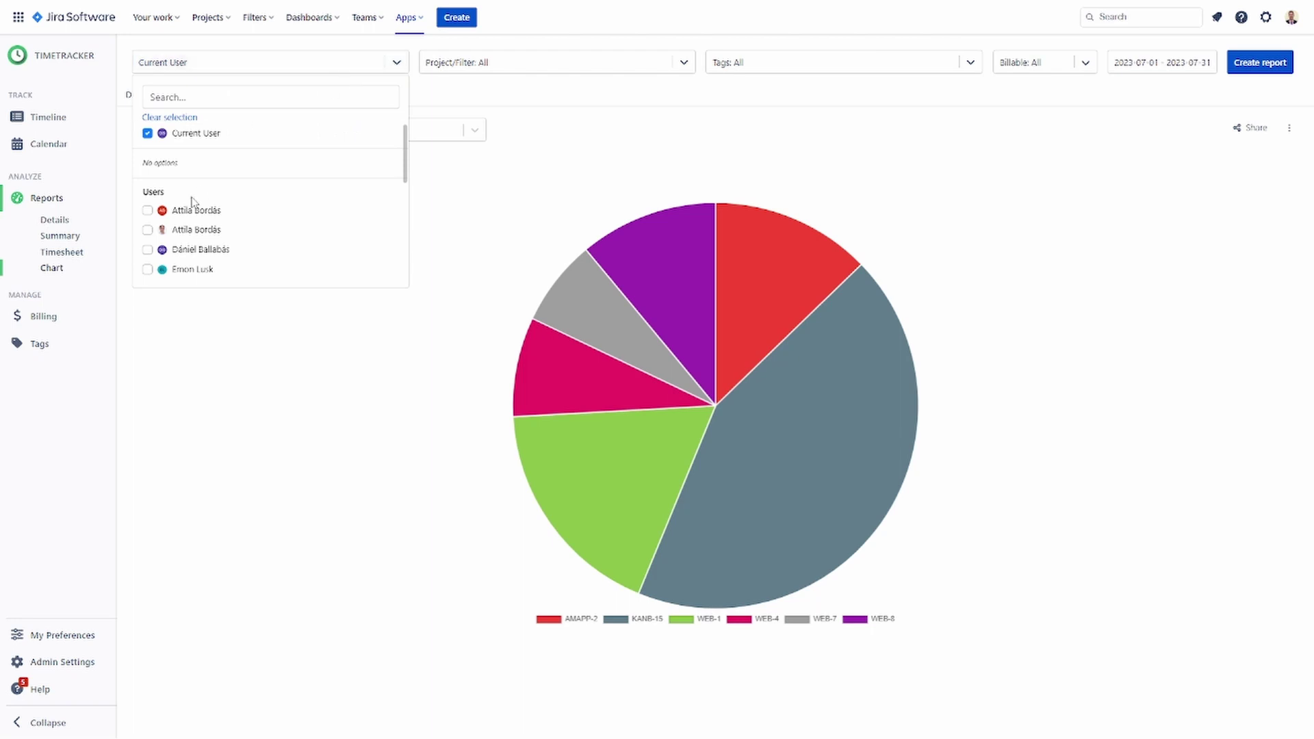
scroll(190, 253, "down", 3)
scroll(178, 219, "down", 1)
left_click(460, 65)
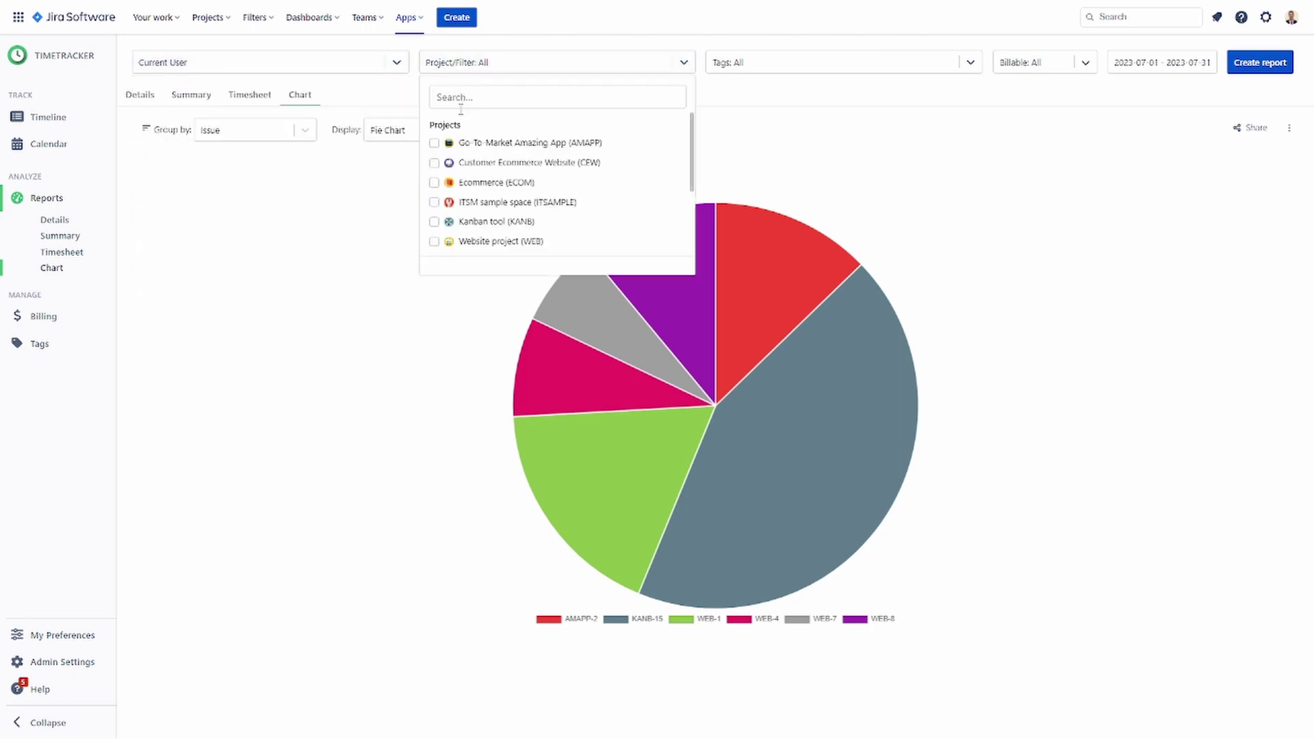
scroll(455, 178, "down", 3)
scroll(460, 190, "down", 1)
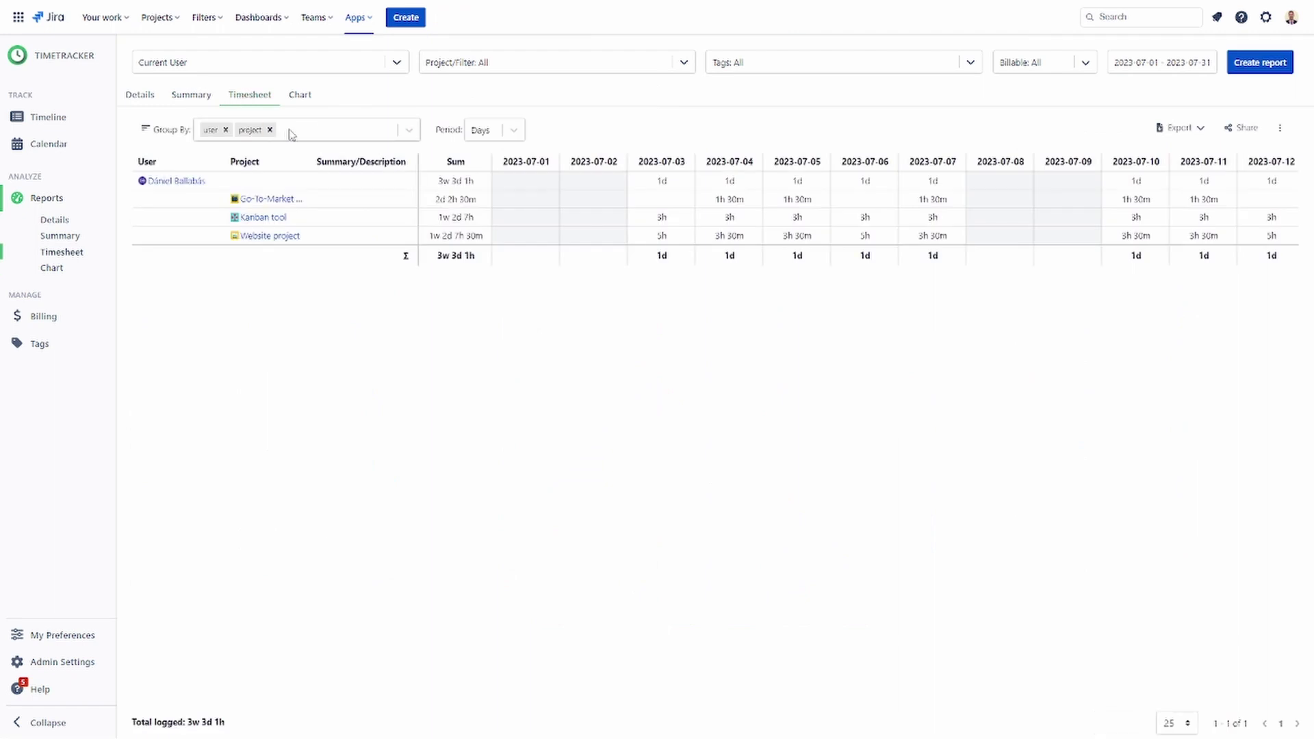
Also group the timesheet rows by issue and review the available export formats
left_click(288, 133)
left_click(250, 161)
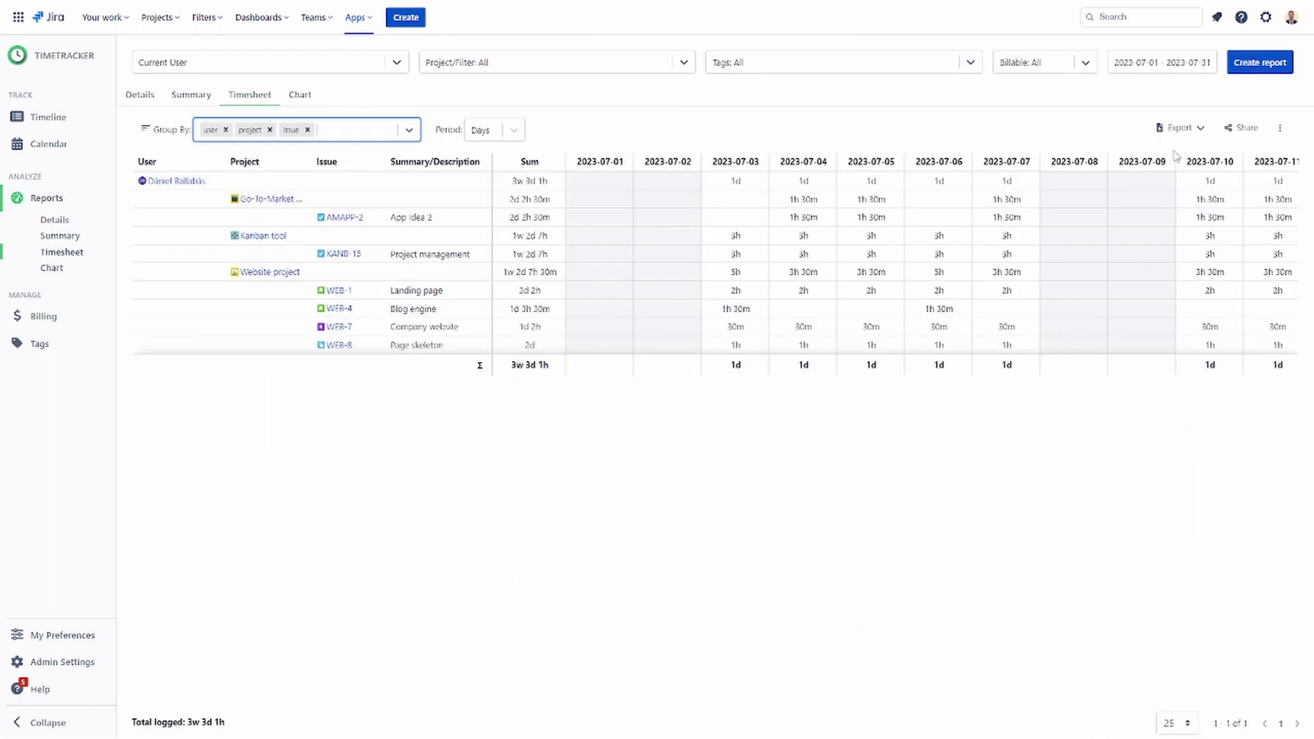
left_click(1179, 128)
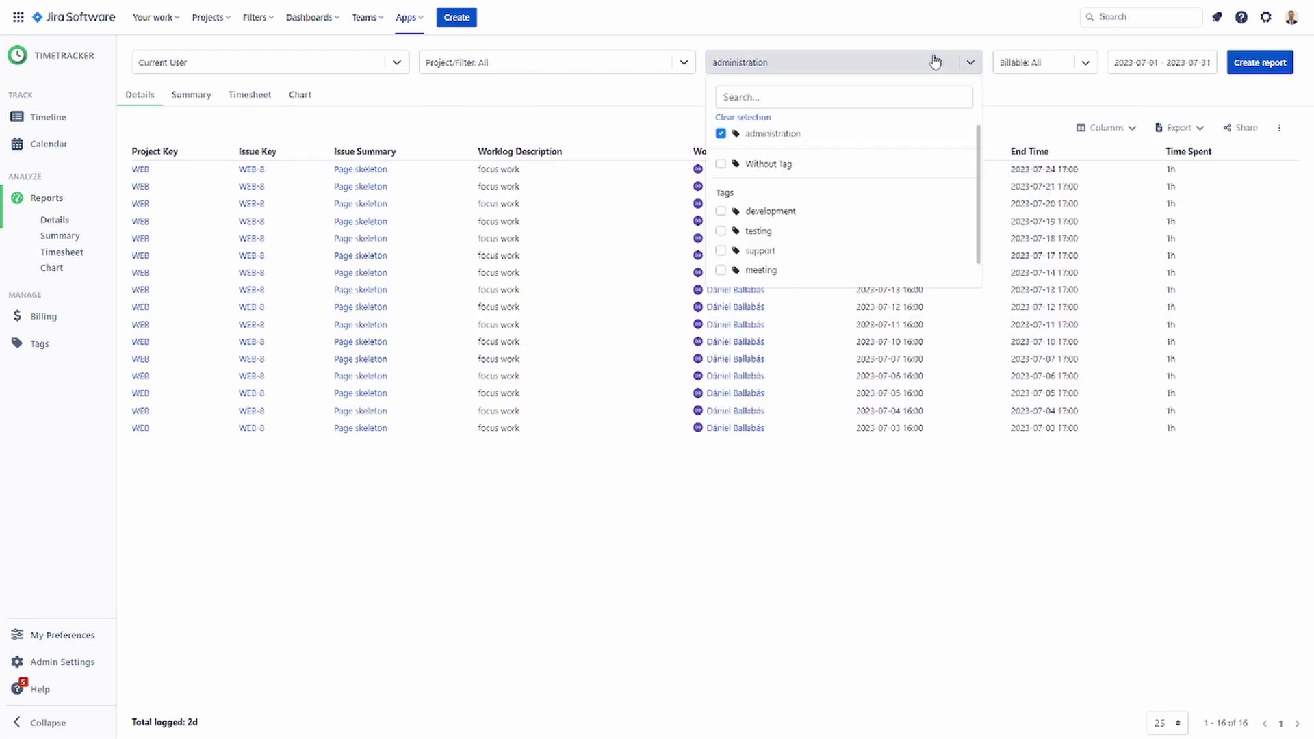
Filter the report to the meeting tag instead of administration and recreate it
left_click(934, 62)
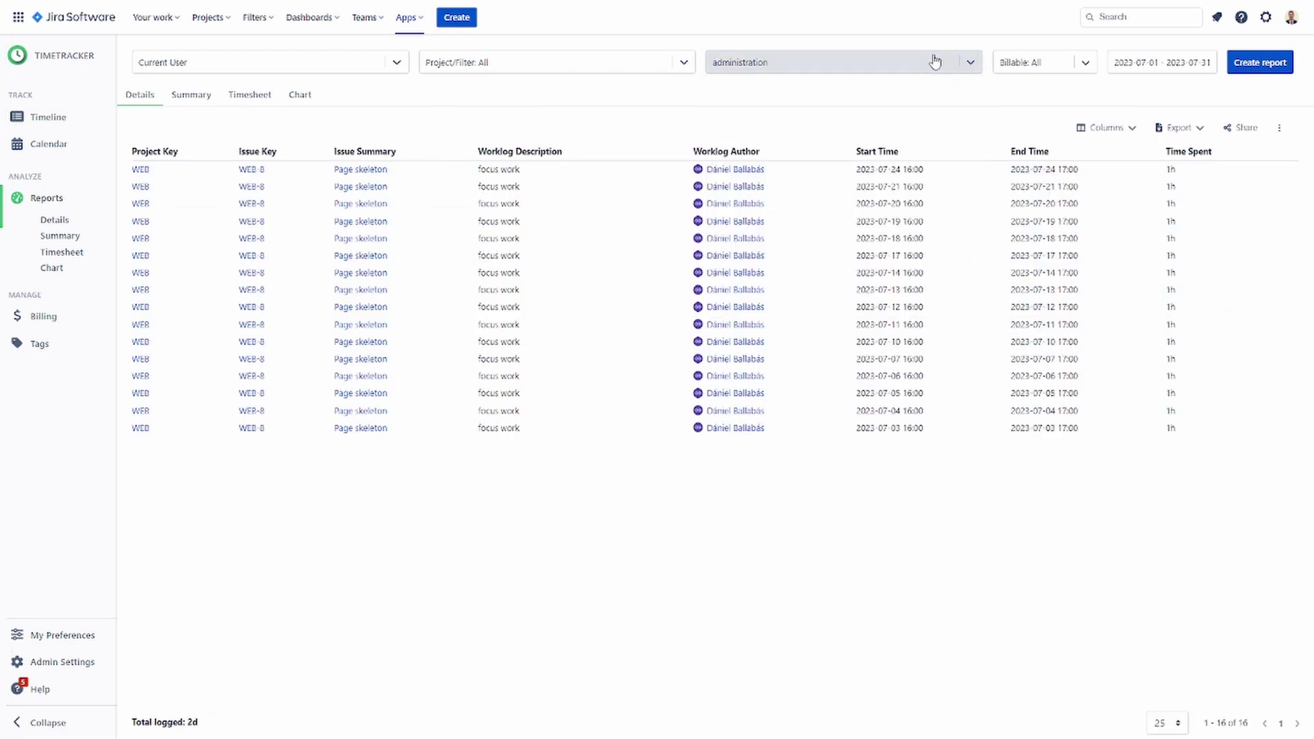
left_click(935, 62)
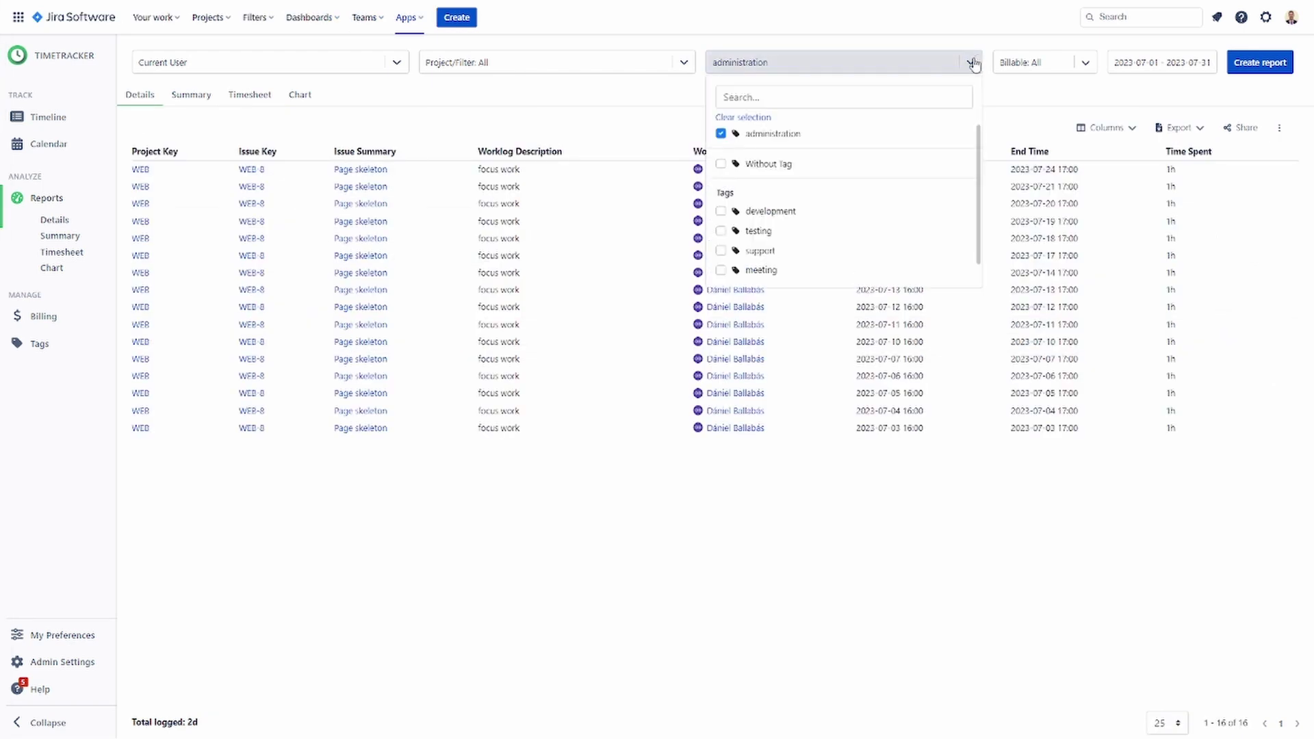
left_click(720, 270)
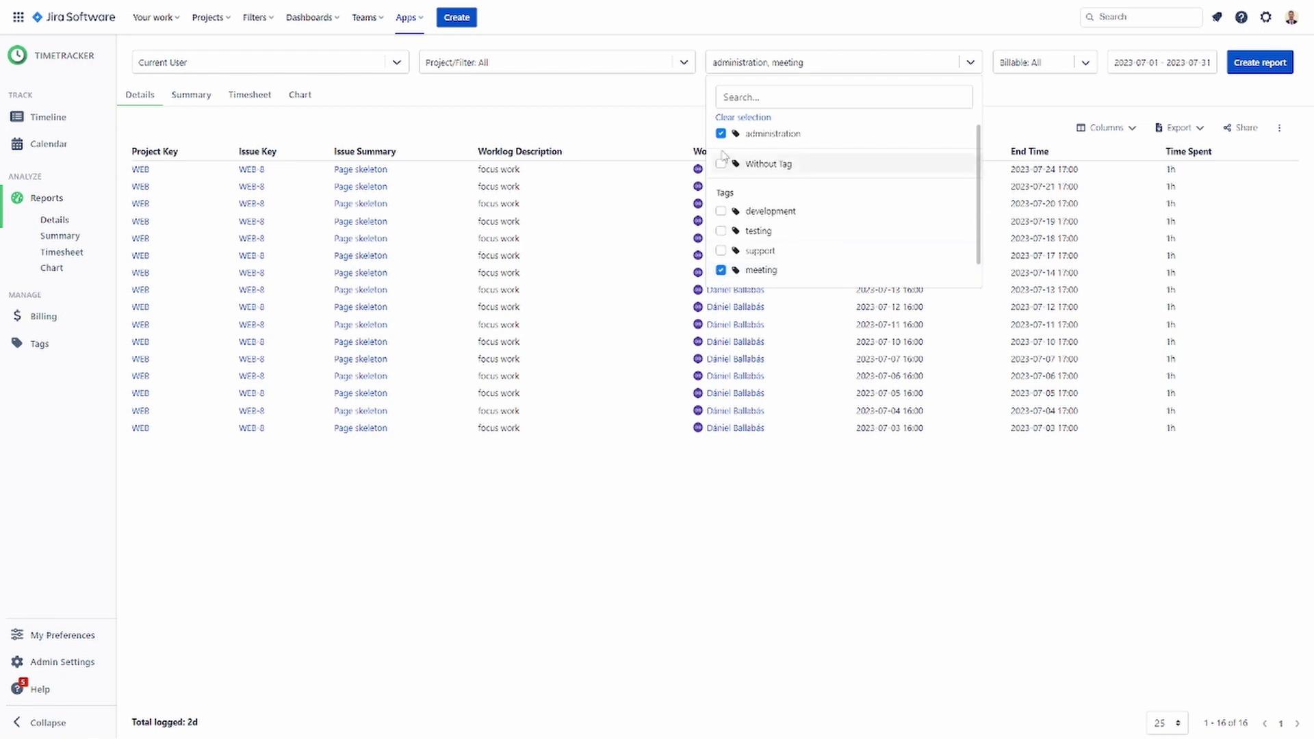
left_click(835, 133)
left_click(1258, 63)
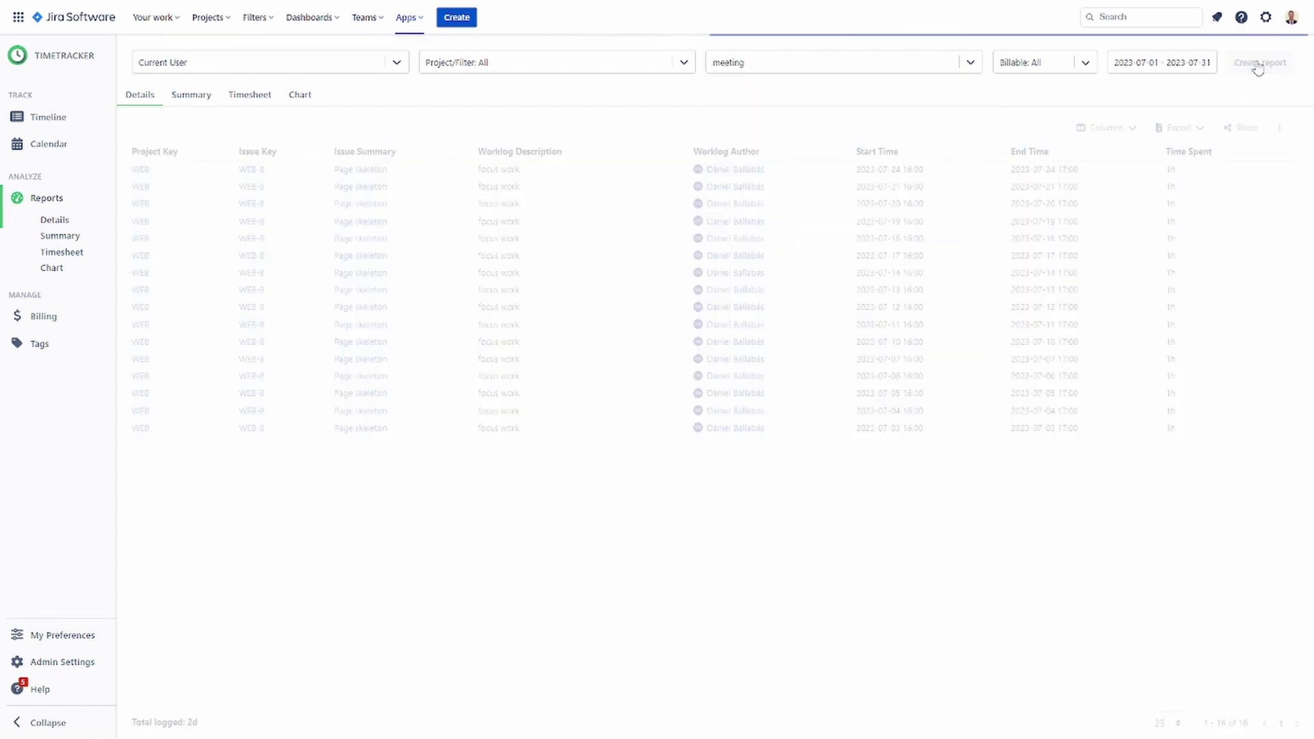
Check the billable filter choices, view the Timeline, then go to Admin Settings
left_click(1081, 63)
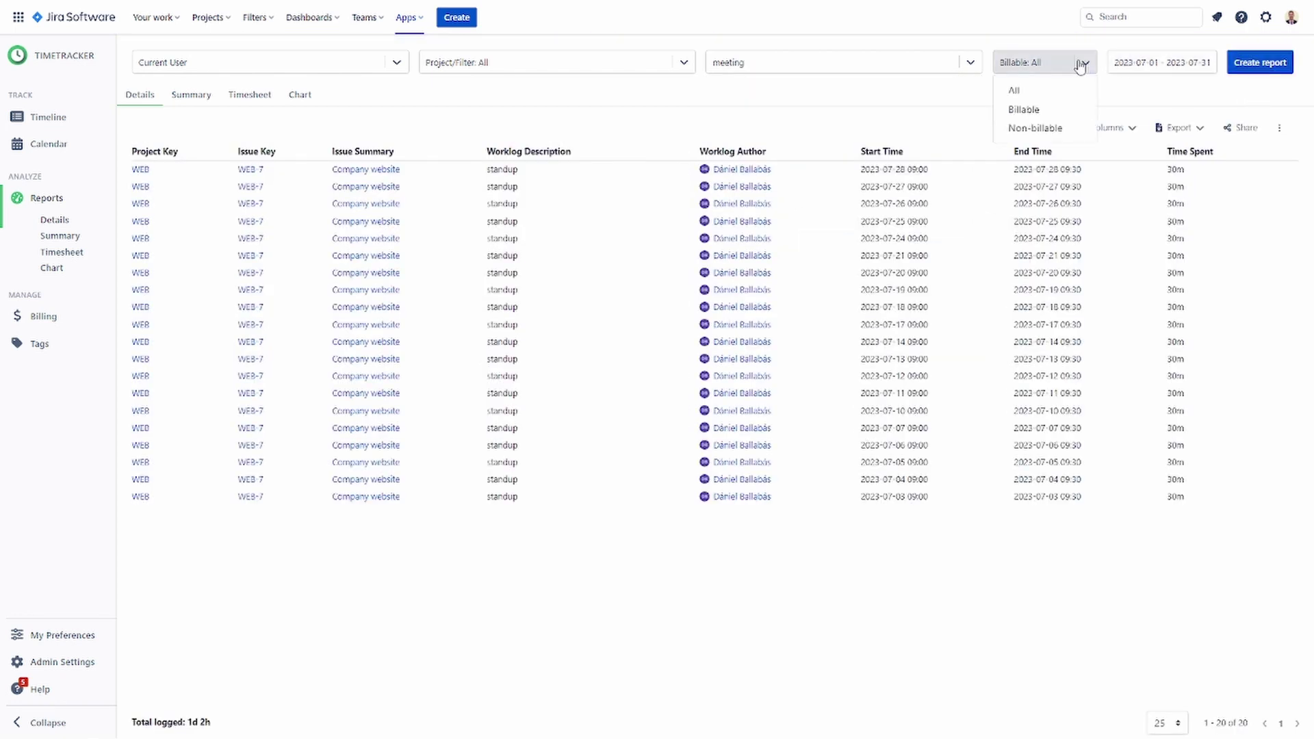
left_click(44, 117)
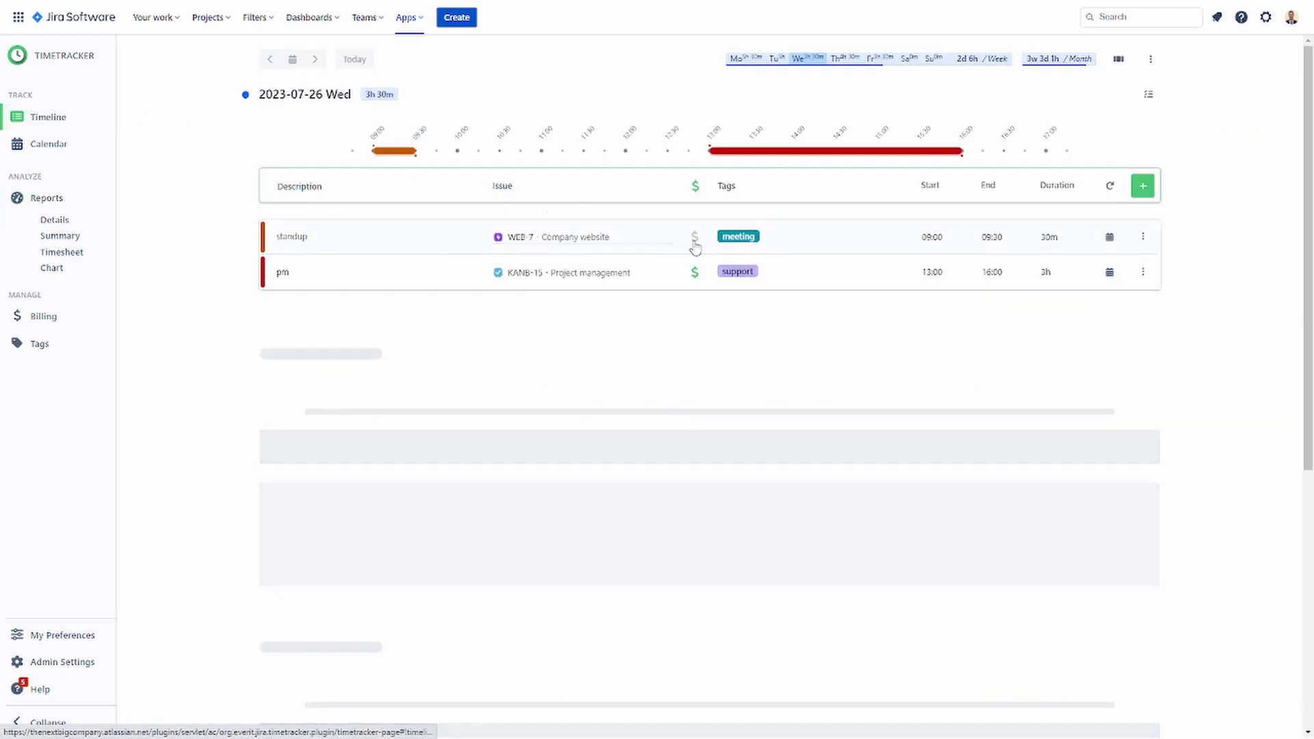
left_click(68, 664)
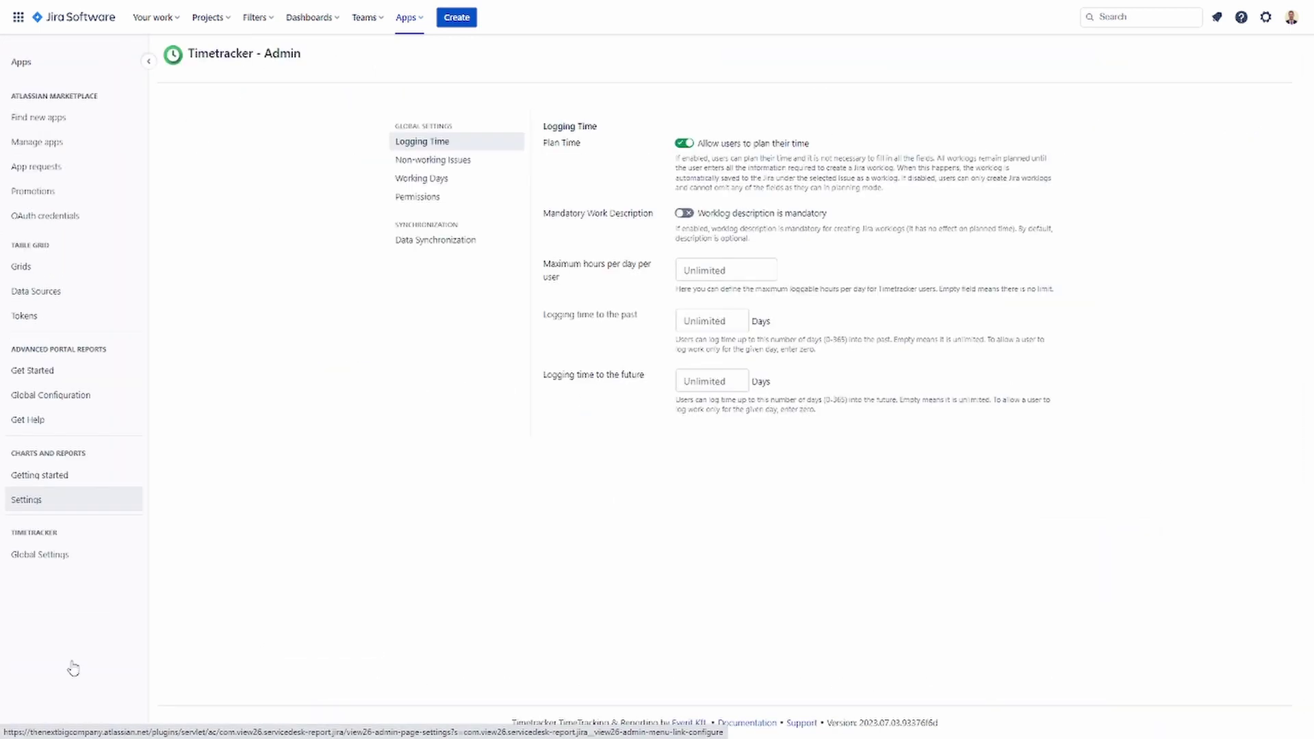
Restart worklog data synchronization and confirm with Yes
left_click(416, 242)
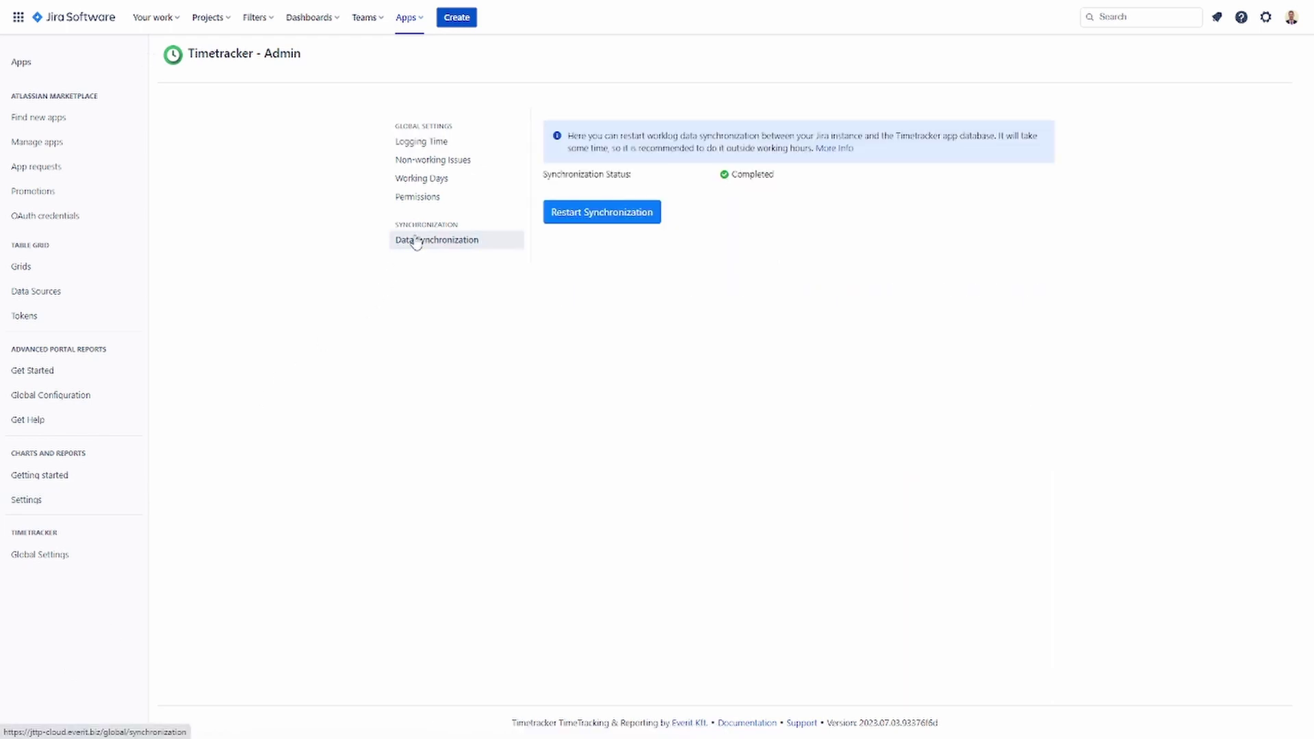
left_click(555, 225)
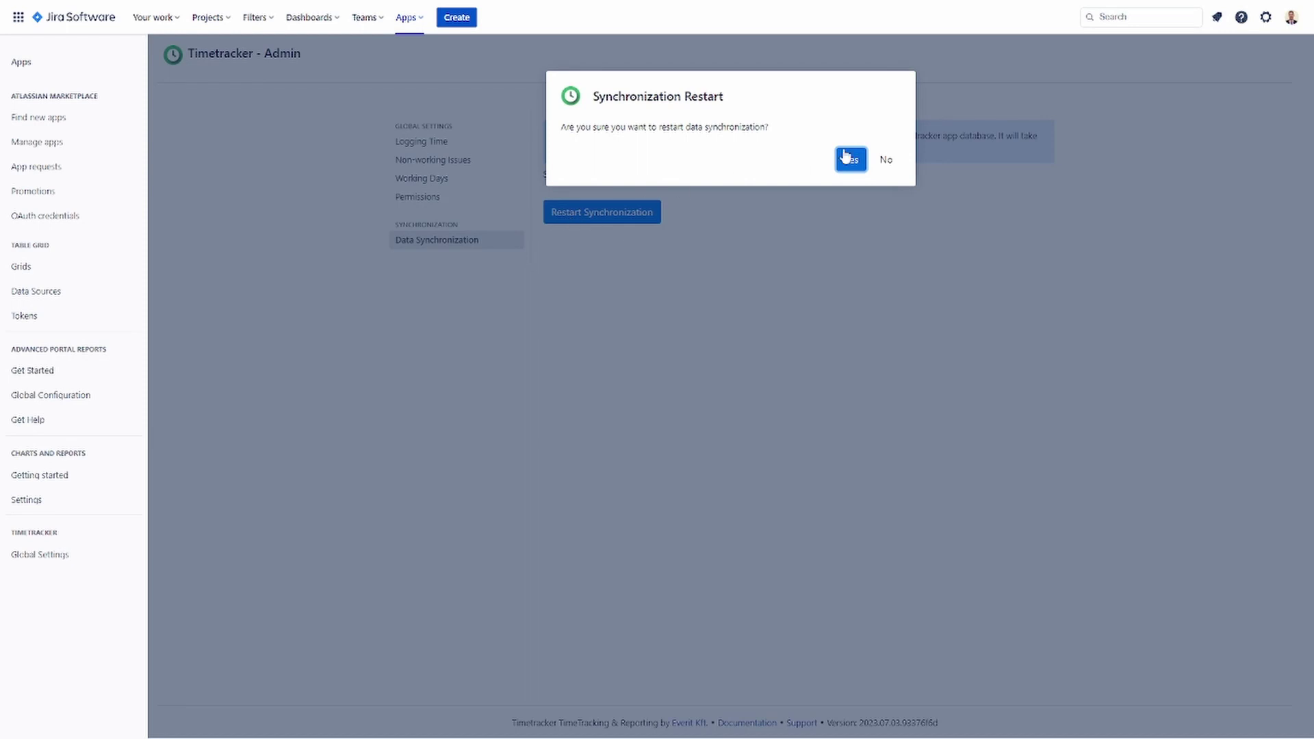
left_click(848, 157)
Limit logging to 10 hours per day and 30 days into the past
left_click(440, 143)
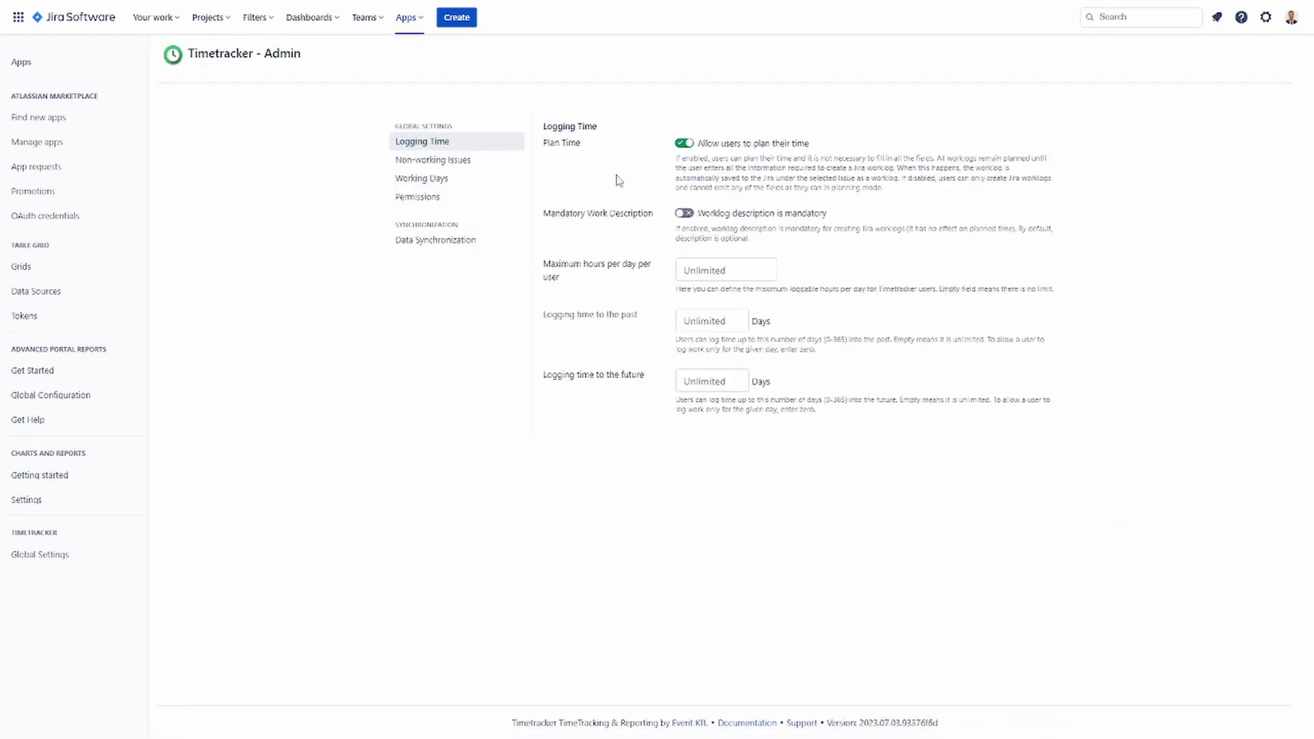
left_click(689, 271)
type("10")
left_click(704, 329)
type("30")
left_click(641, 342)
Mark ECOM-18 as a non-working issue and check the non-working projects list
left_click(437, 164)
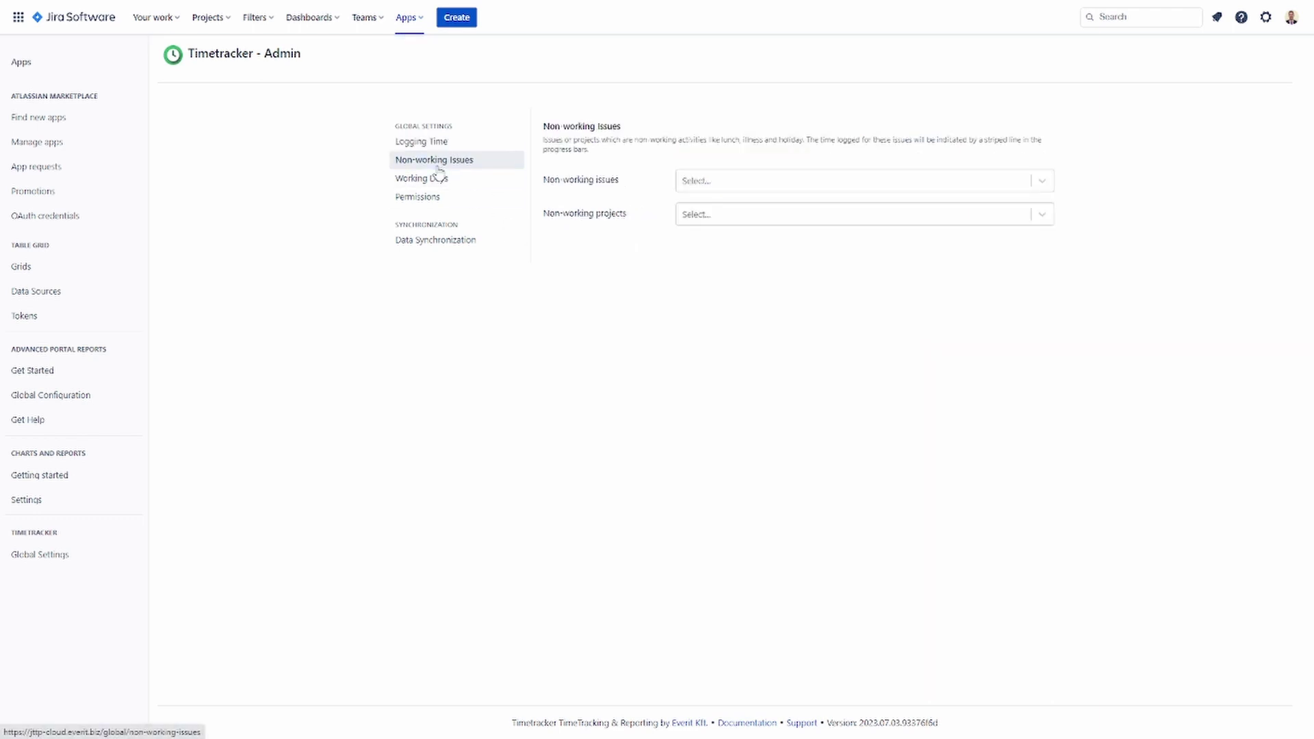
left_click(701, 182)
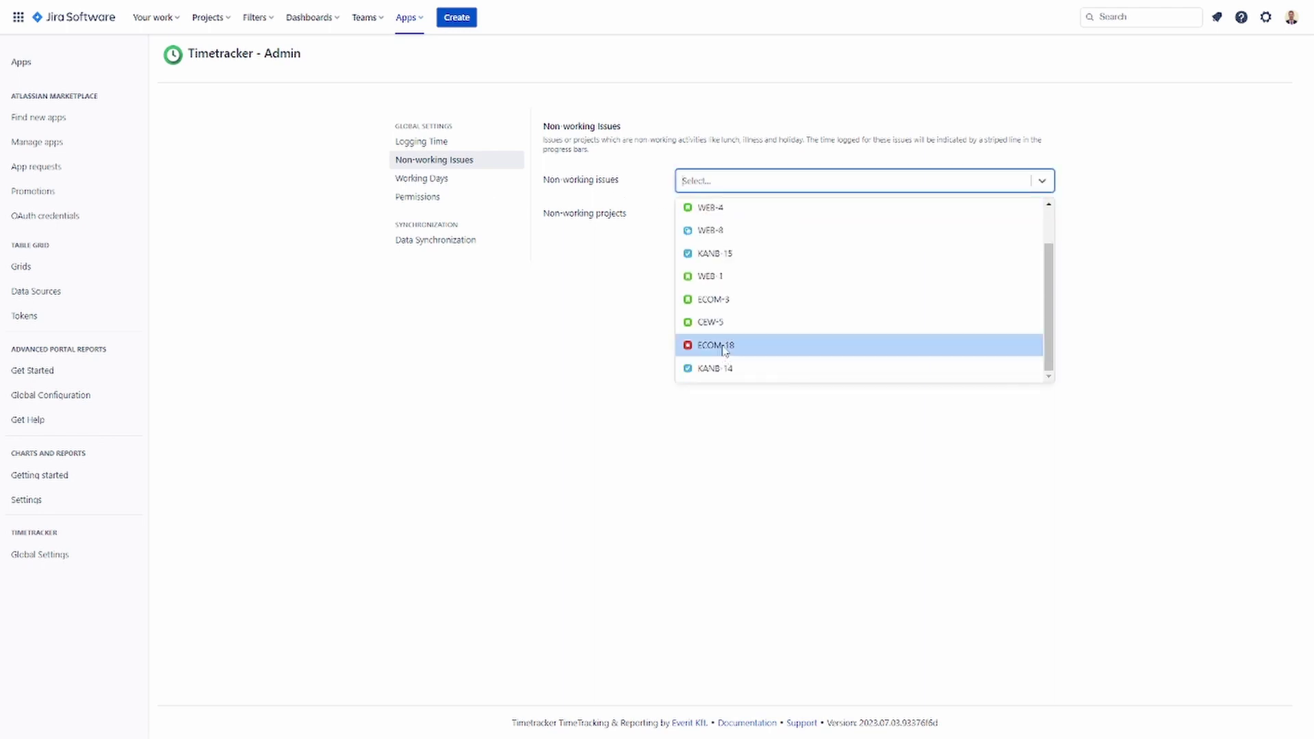
left_click(731, 345)
left_click(717, 216)
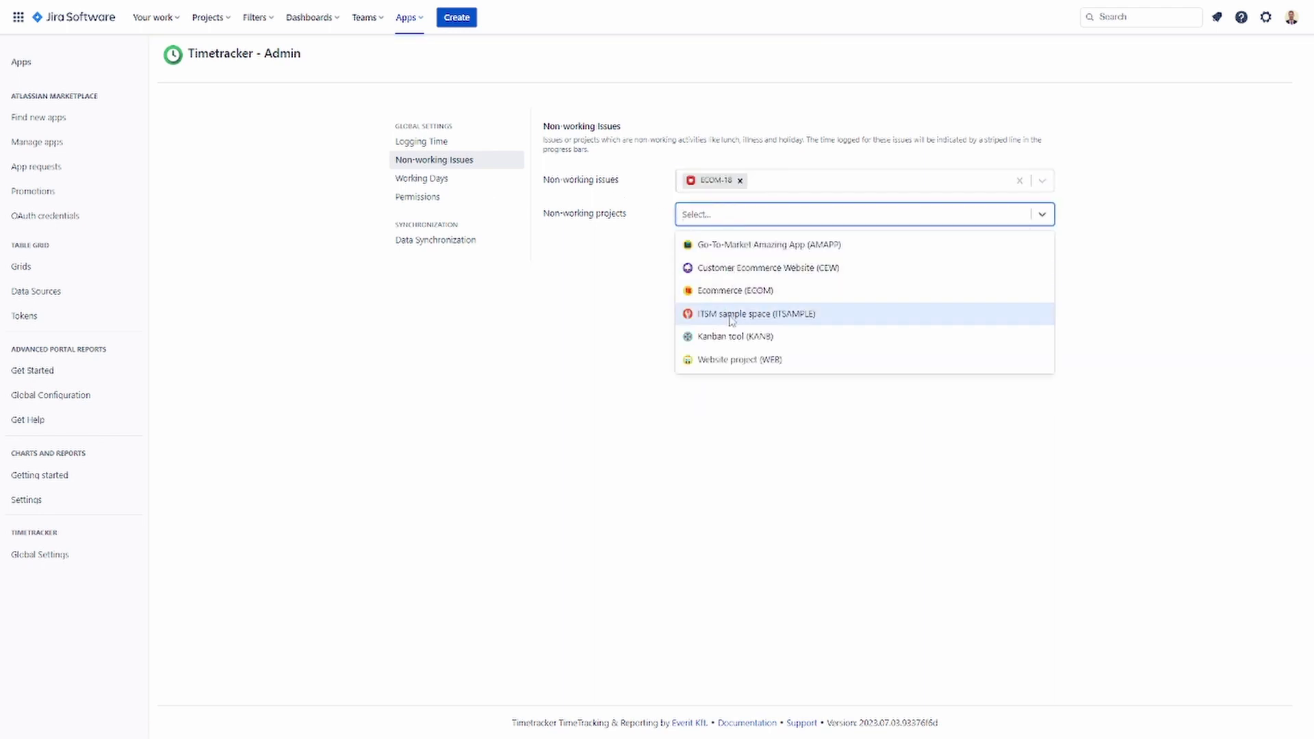
left_click(626, 340)
Review the Working Days excluded-date years and the Permissions group dropdowns
left_click(429, 181)
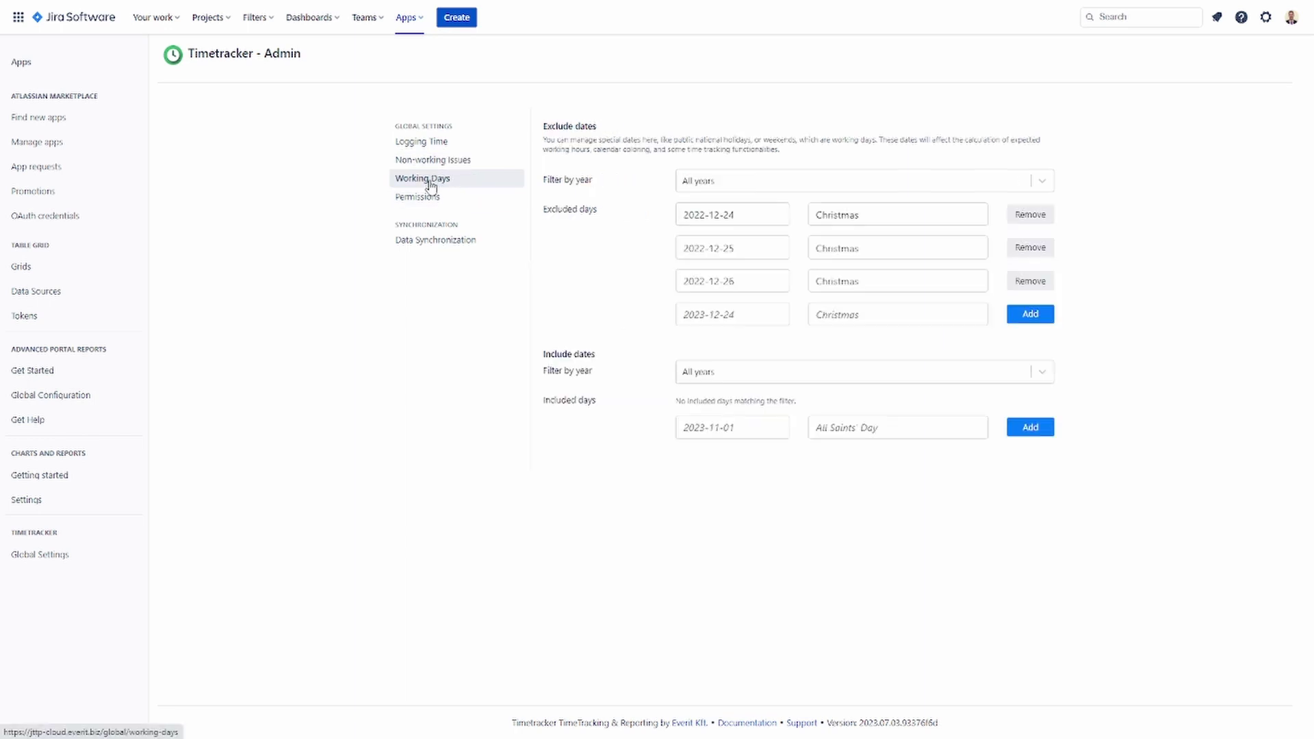
left_click(709, 185)
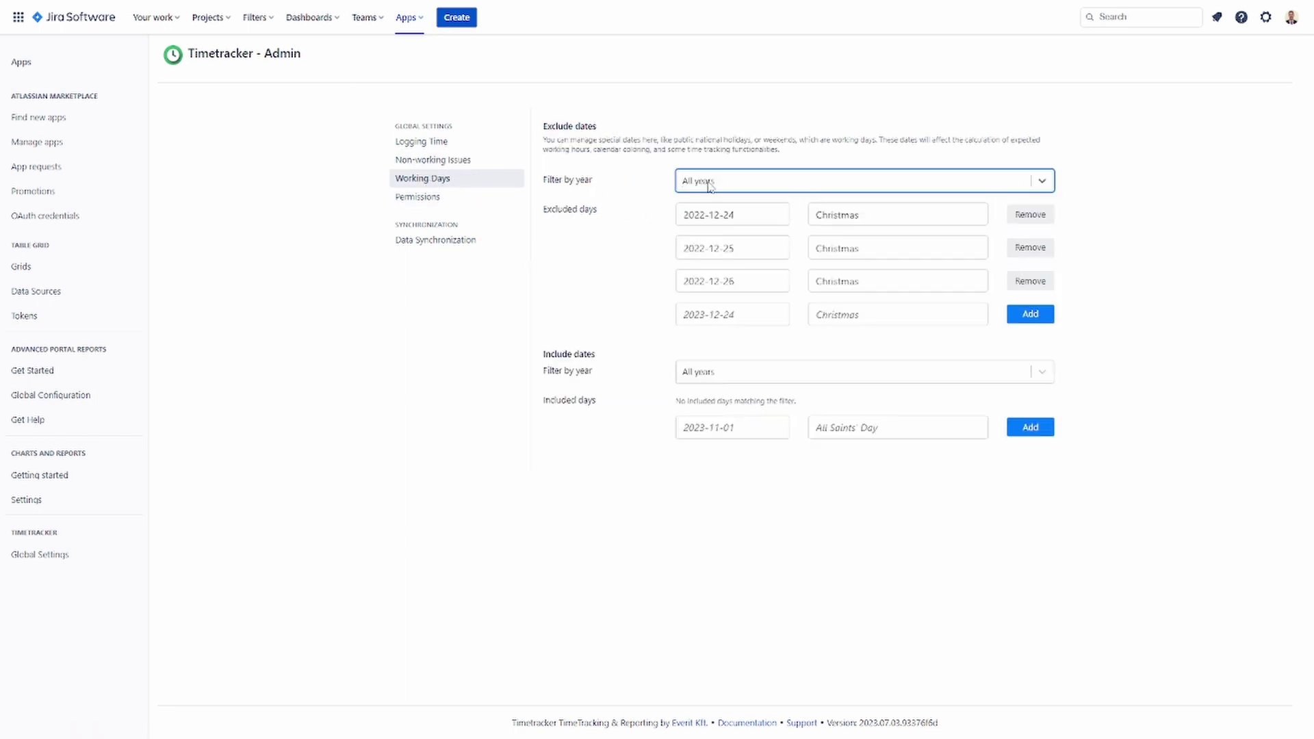
left_click(399, 199)
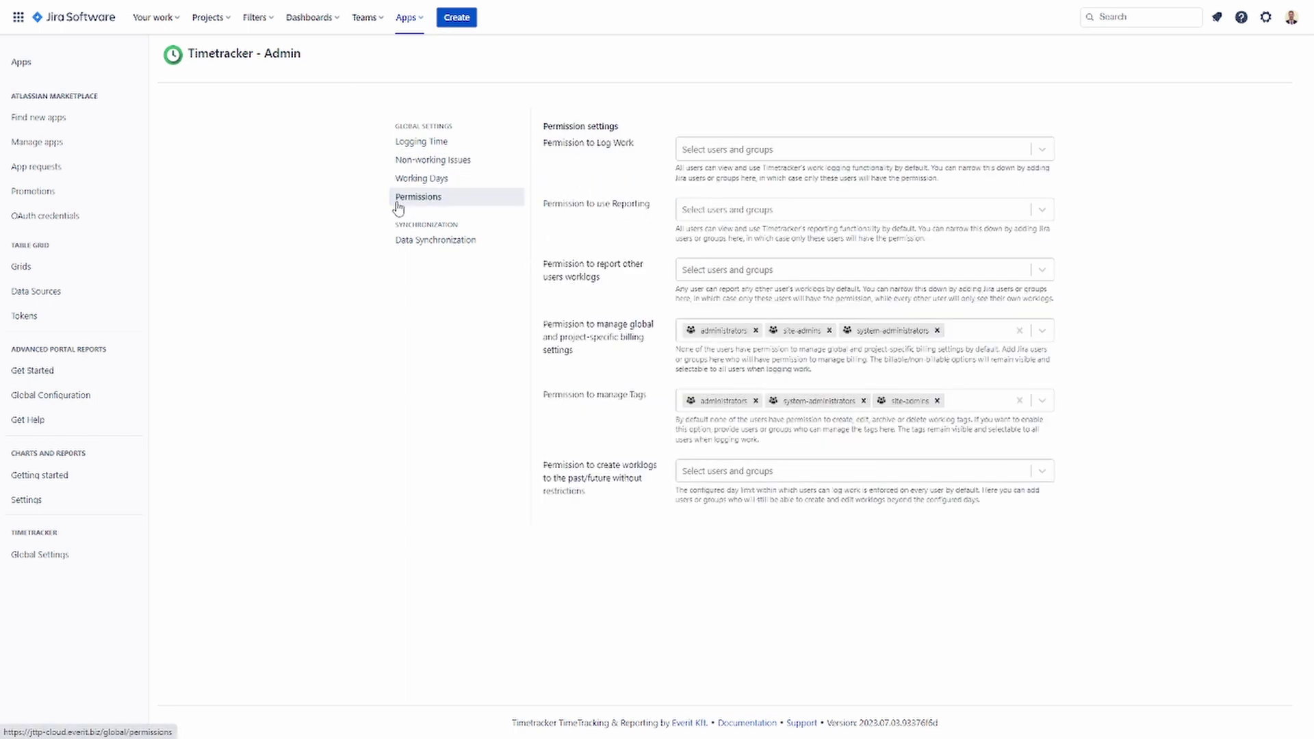
left_click(696, 152)
left_click(696, 152)
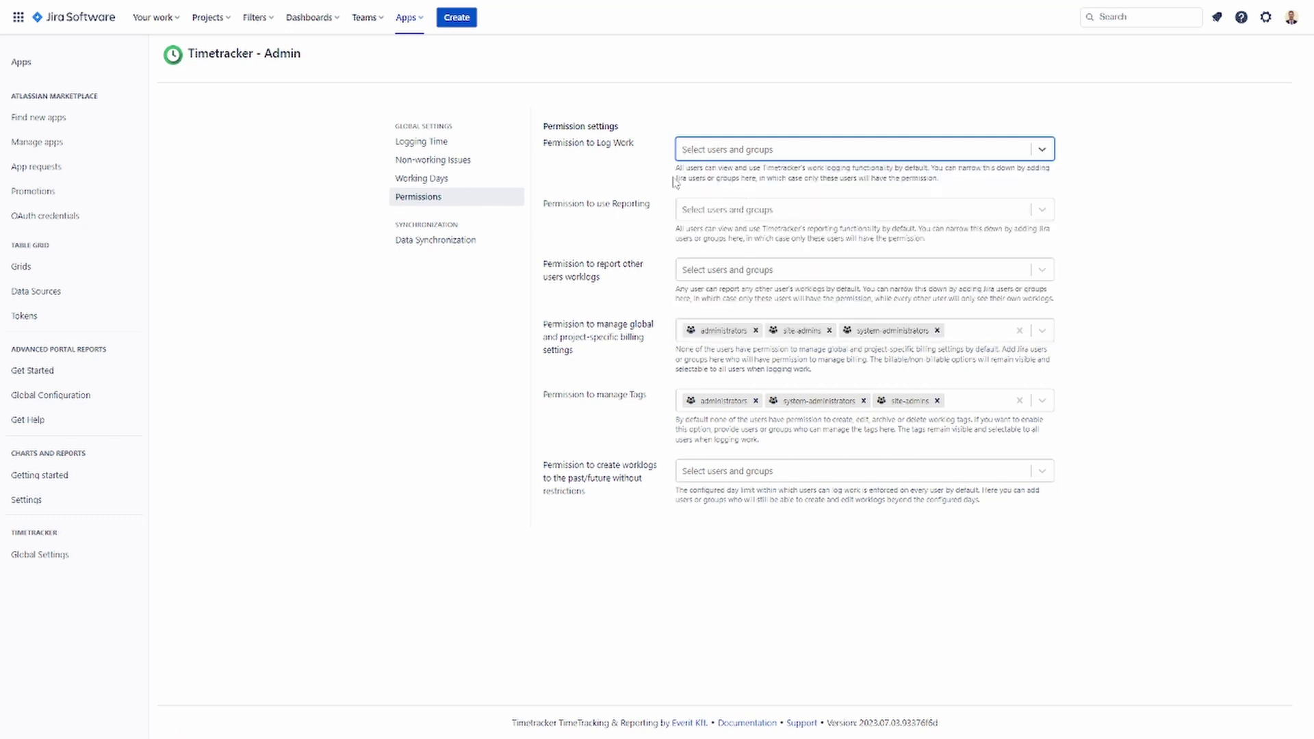
left_click(695, 472)
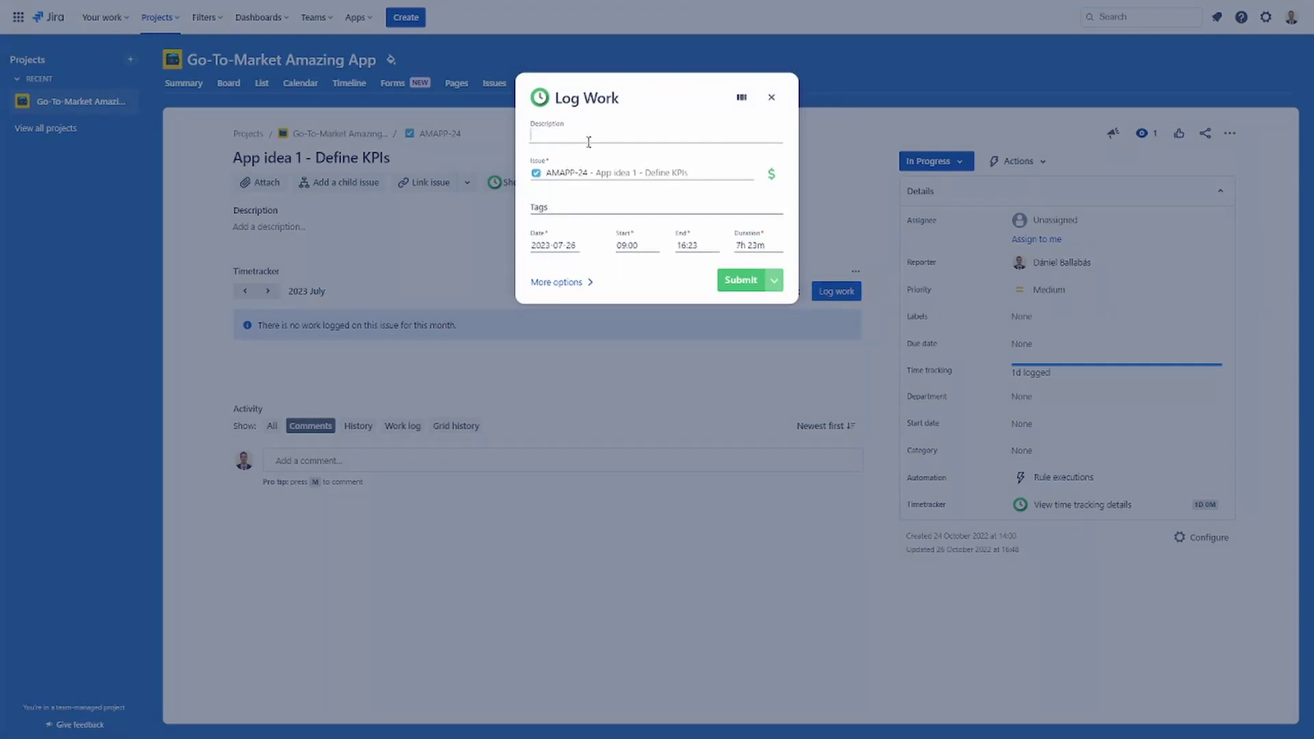
Describe the worklog as 'test' and tag it development and administration
type("test")
left_click(555, 208)
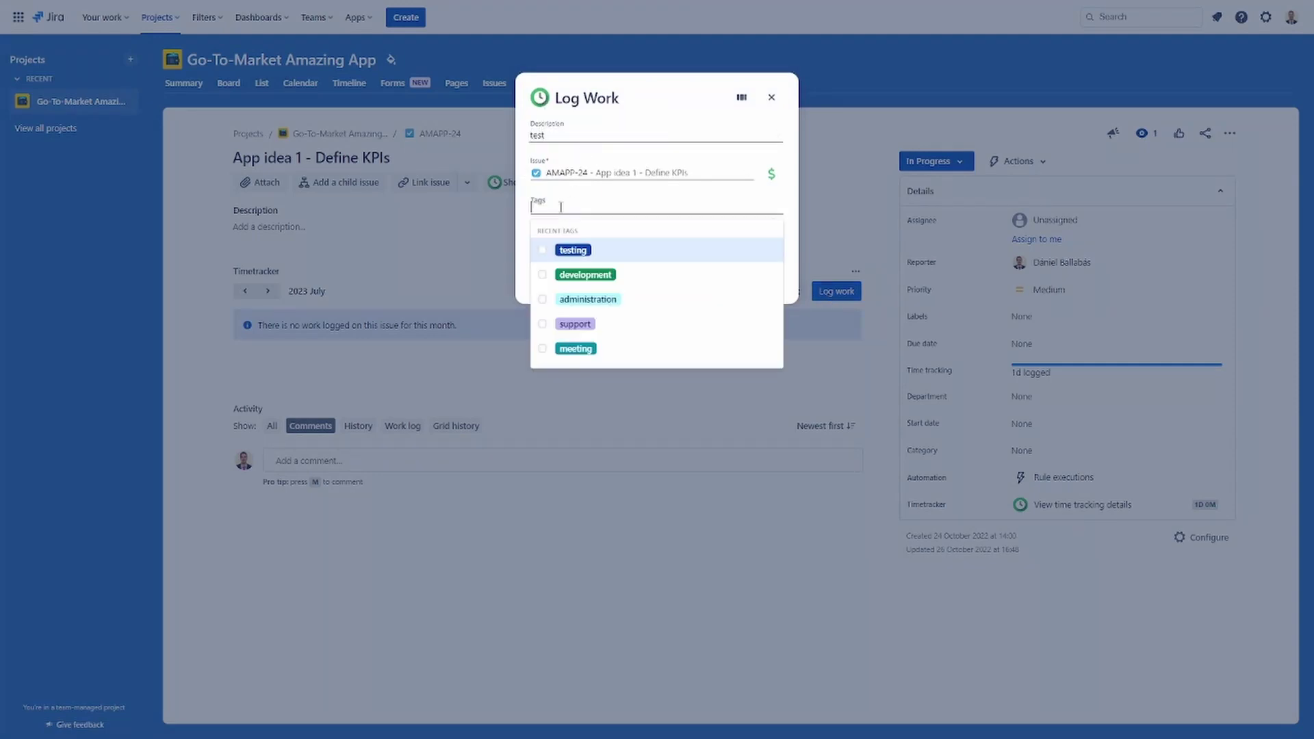
left_click(542, 275)
left_click(542, 299)
left_click(589, 159)
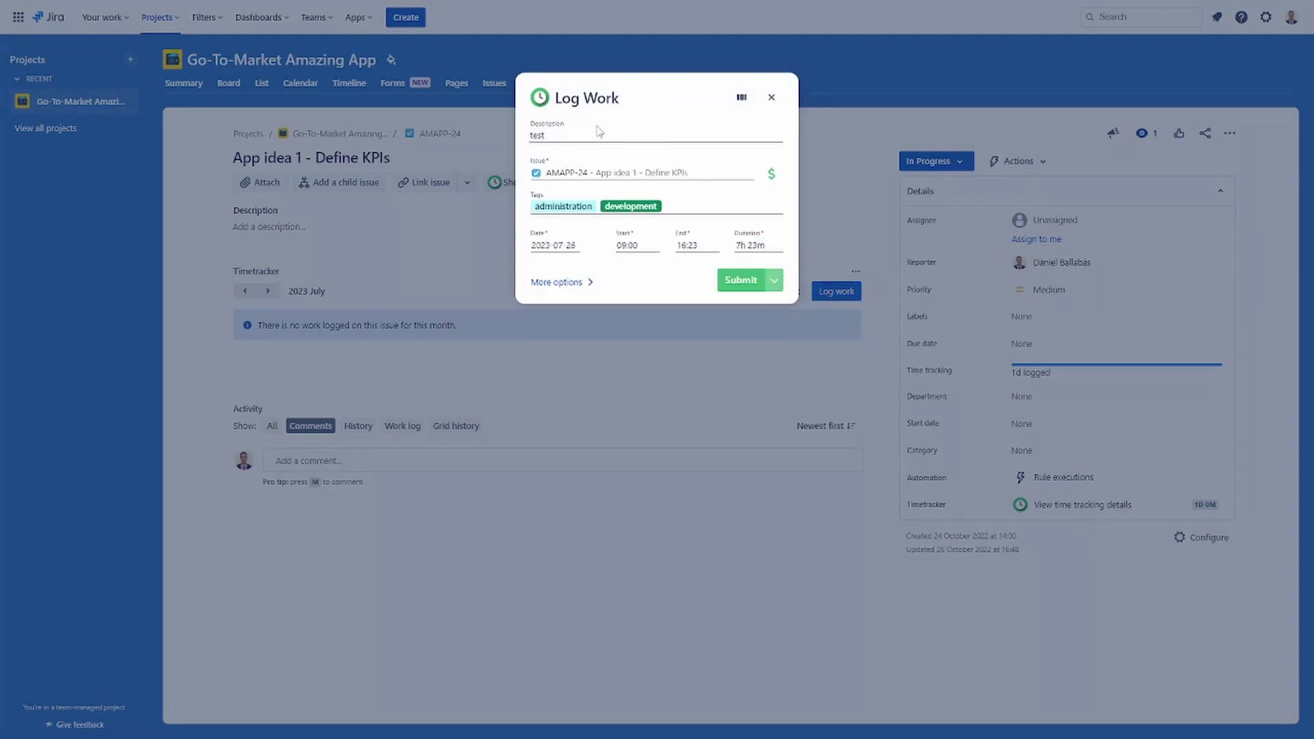
Set the end time to 10:00, repeat the worklog until 2023-08-04, and submit
left_click(688, 245)
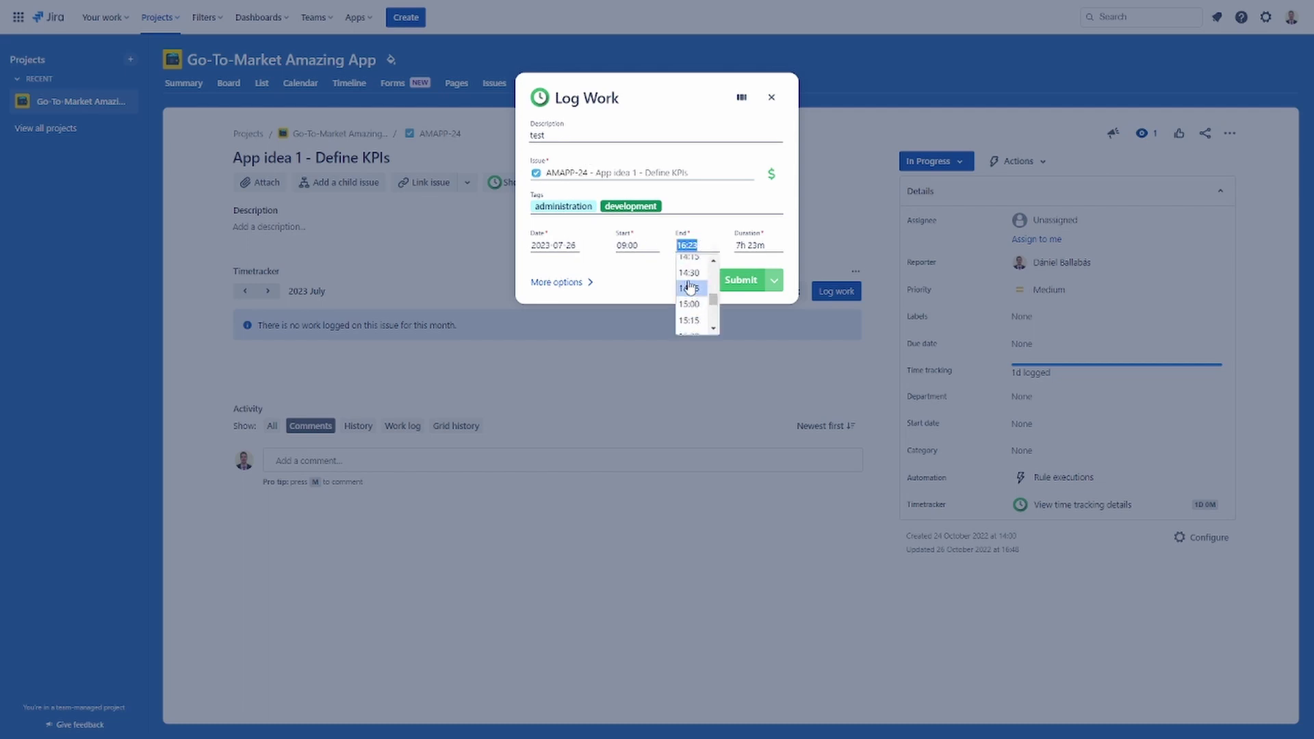
type("10:00")
left_click(640, 271)
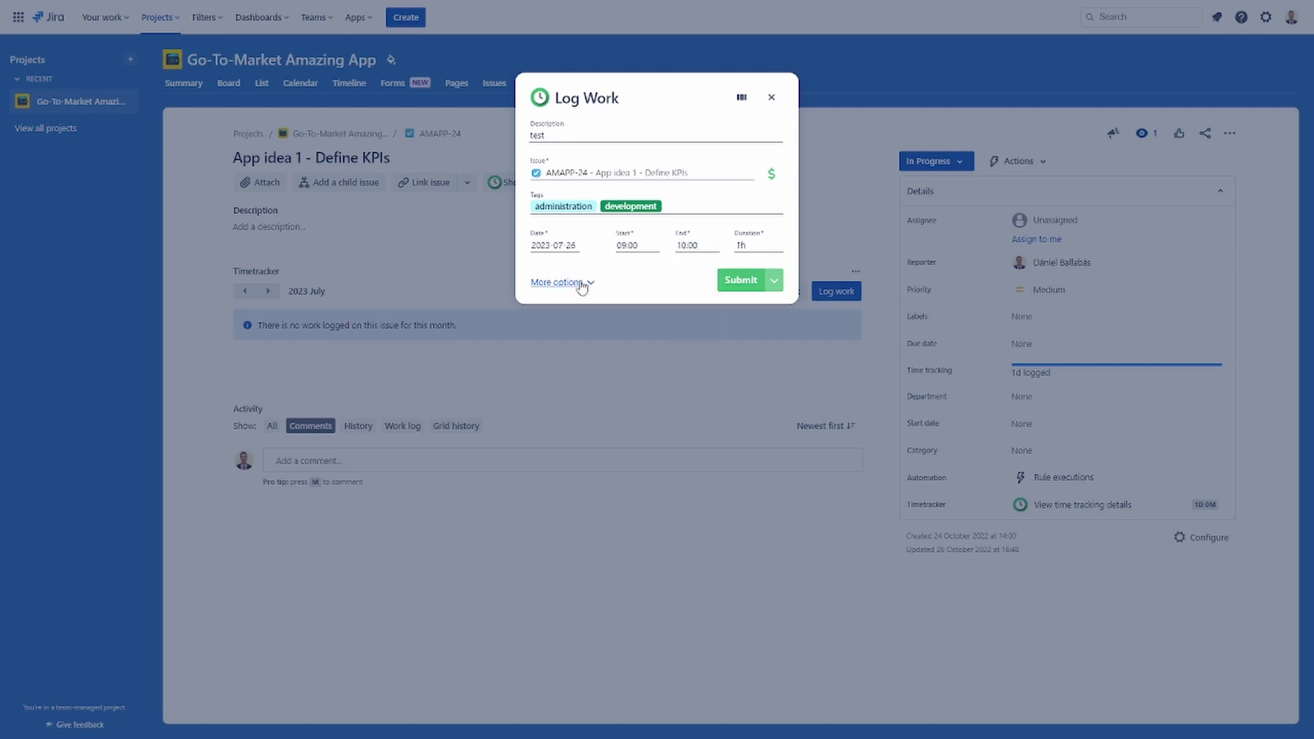
left_click(559, 282)
left_click(542, 313)
left_click(742, 317)
left_click(825, 379)
left_click(745, 386)
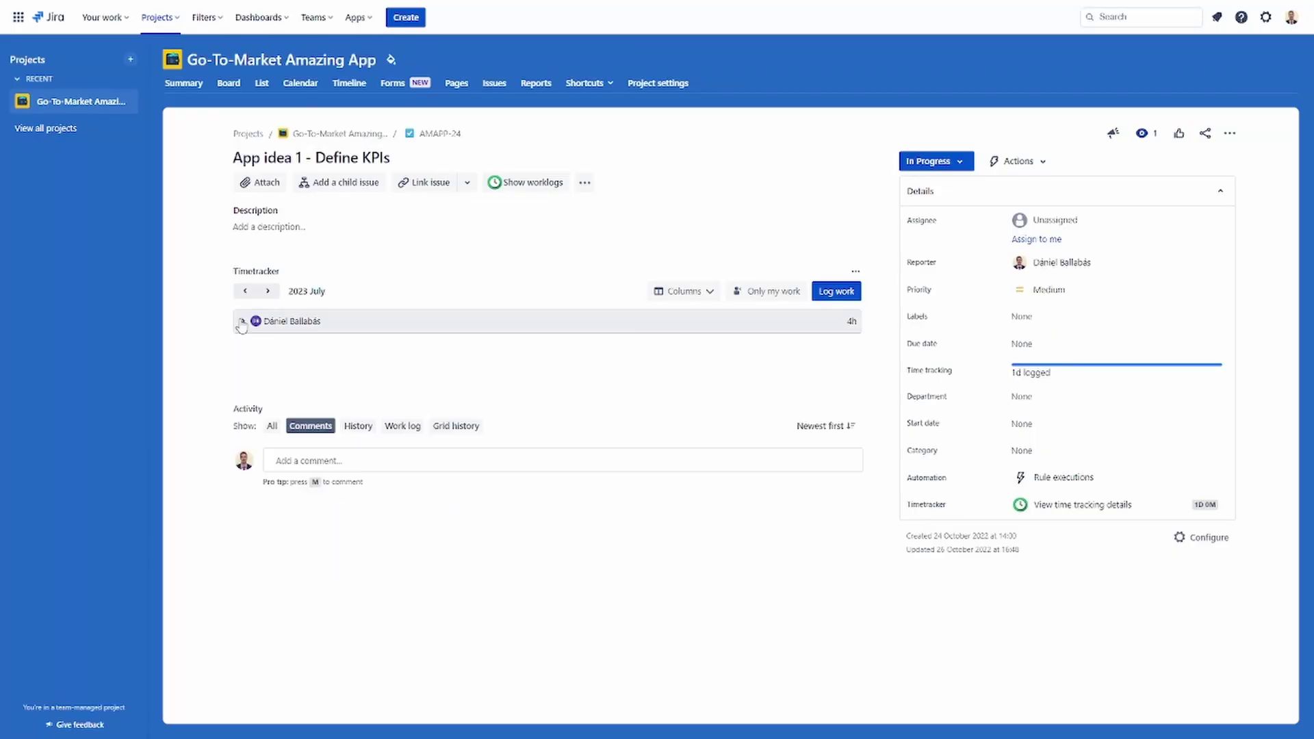
Check the issue's time tracking details and dismiss a worklog form without saving
left_click(1031, 506)
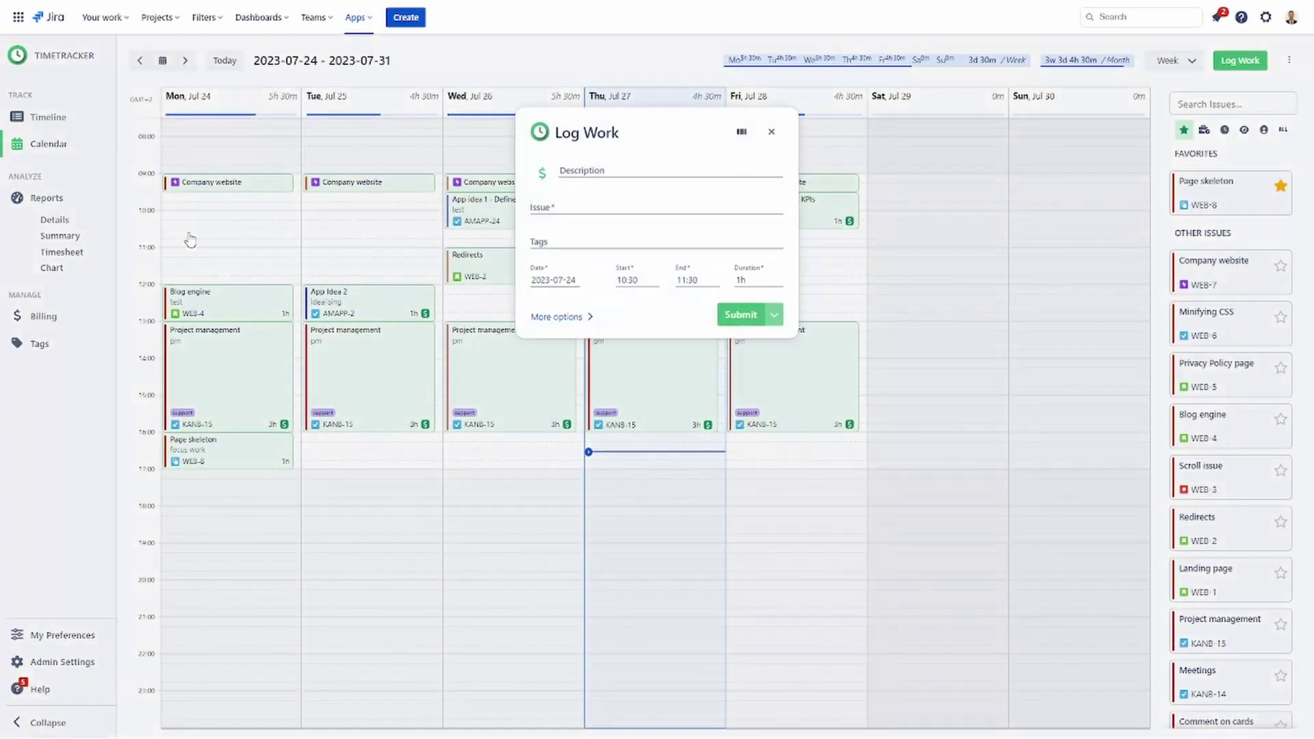
left_click(556, 317)
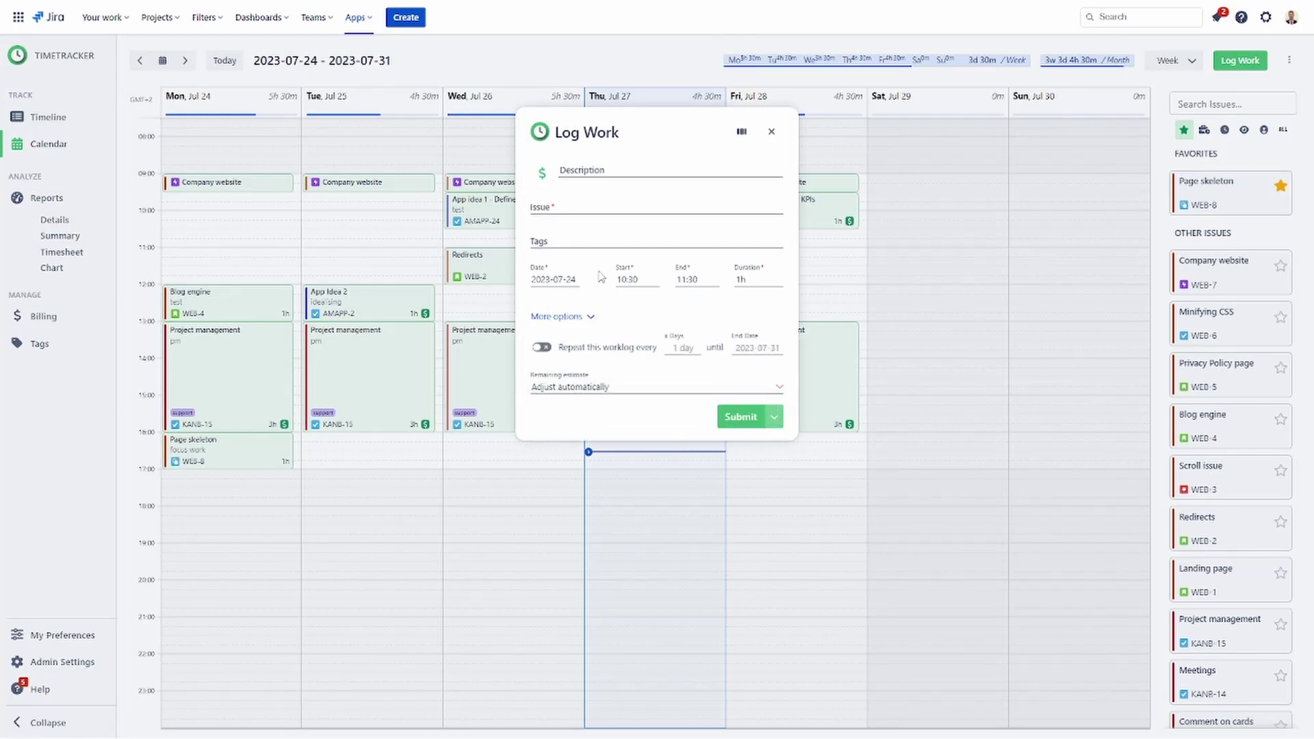
left_click(772, 137)
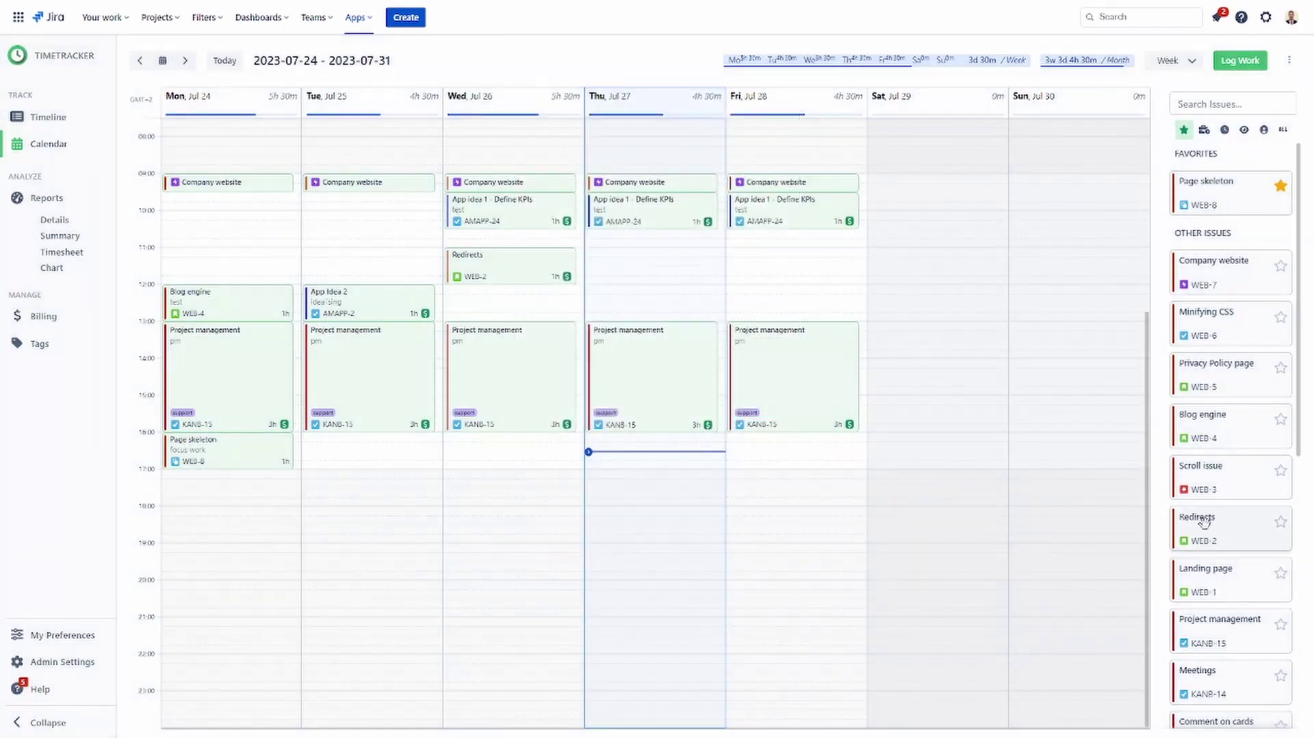
scroll(1211, 554, "down", 2)
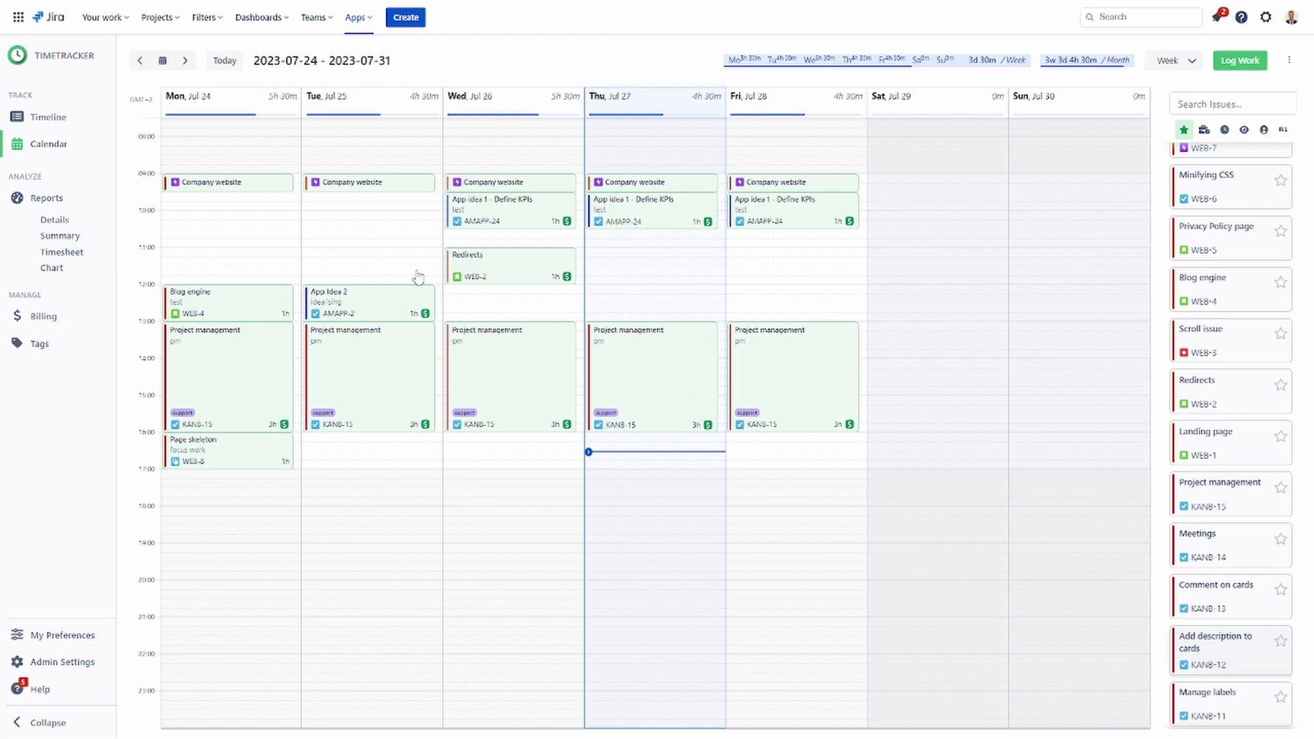
Log Add description to cards at Tuesday 11:00 and copy Redirects to Thursday 11:00
left_click_drag(413, 266, 360, 263)
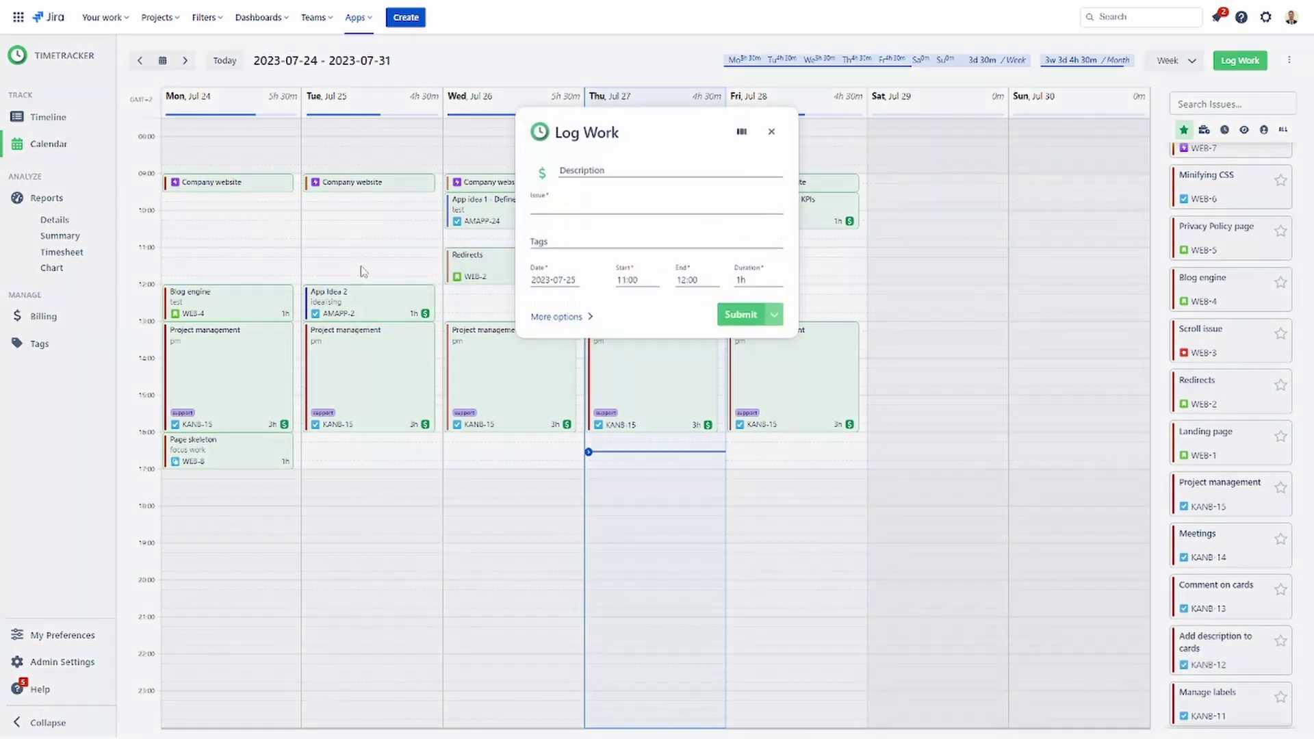
left_click(728, 313)
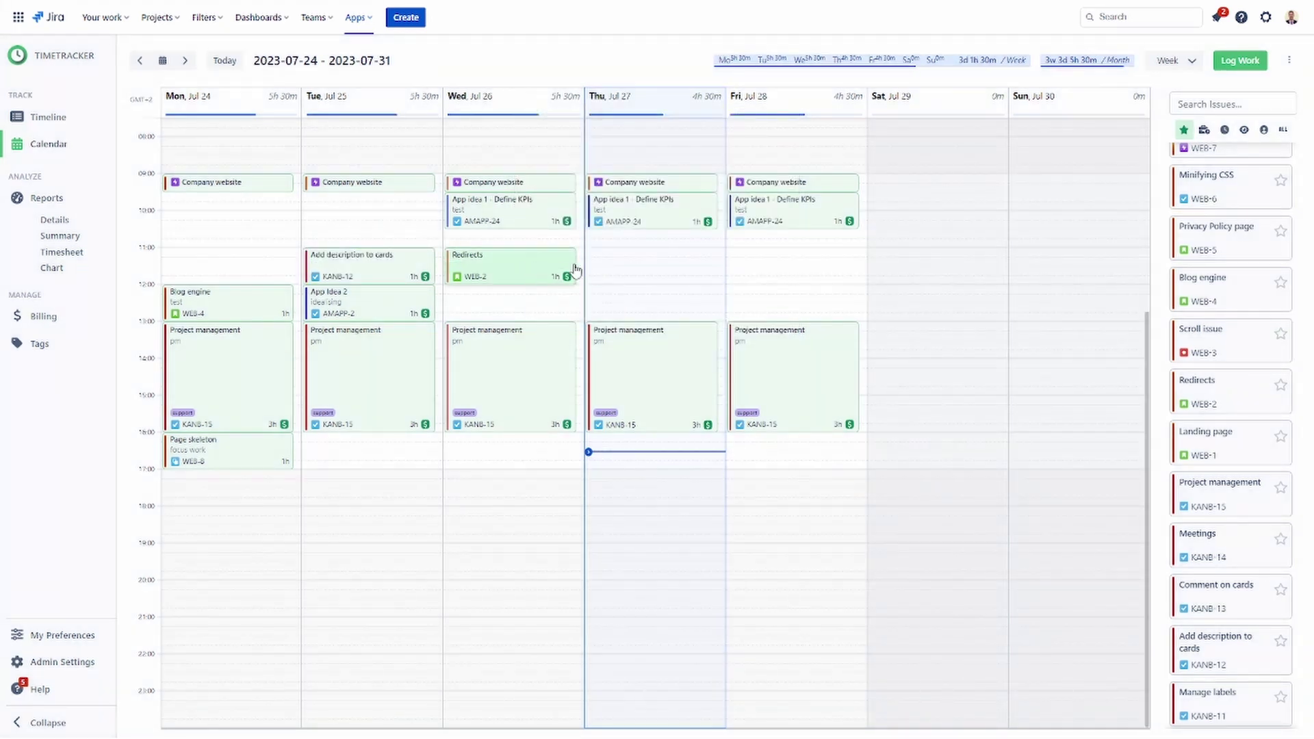
left_click_drag(612, 264, 614, 266)
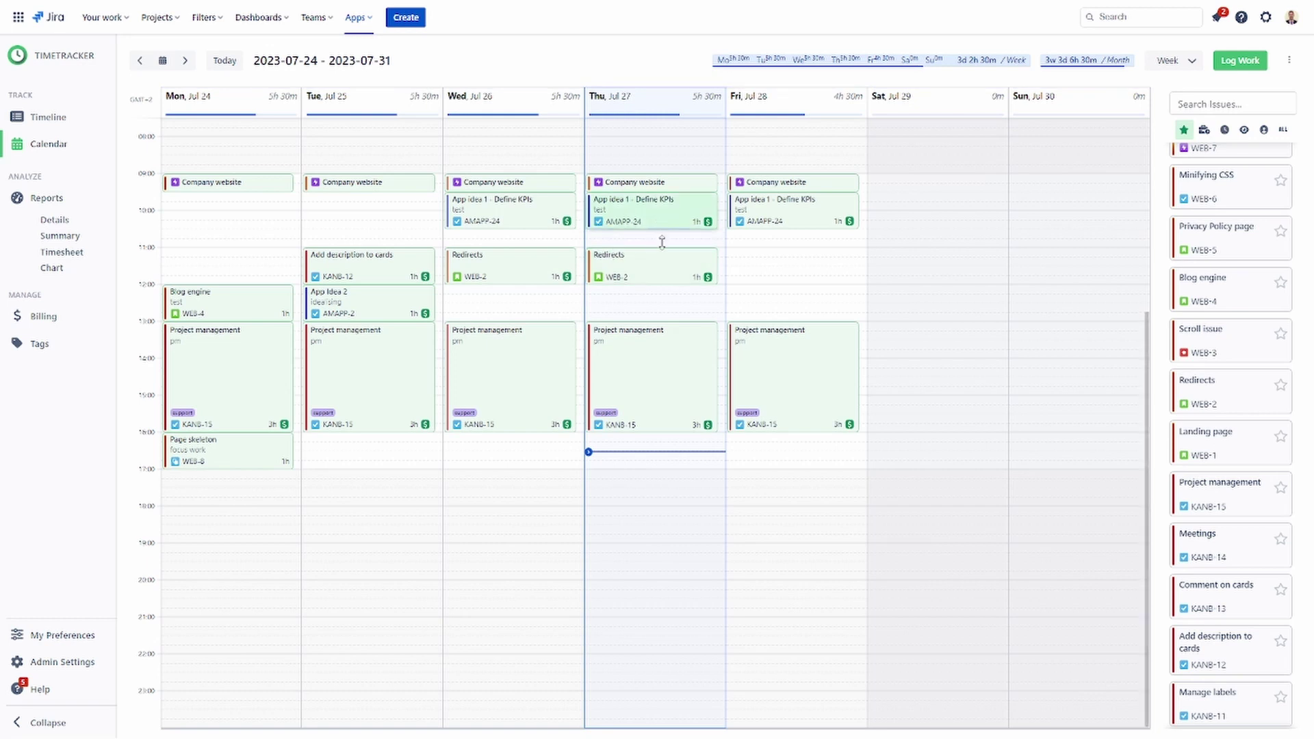
Extend Thursday's App idea 1 to 1h 30m and start Thursday/Friday Project management earlier
left_click_drag(662, 241, 664, 247)
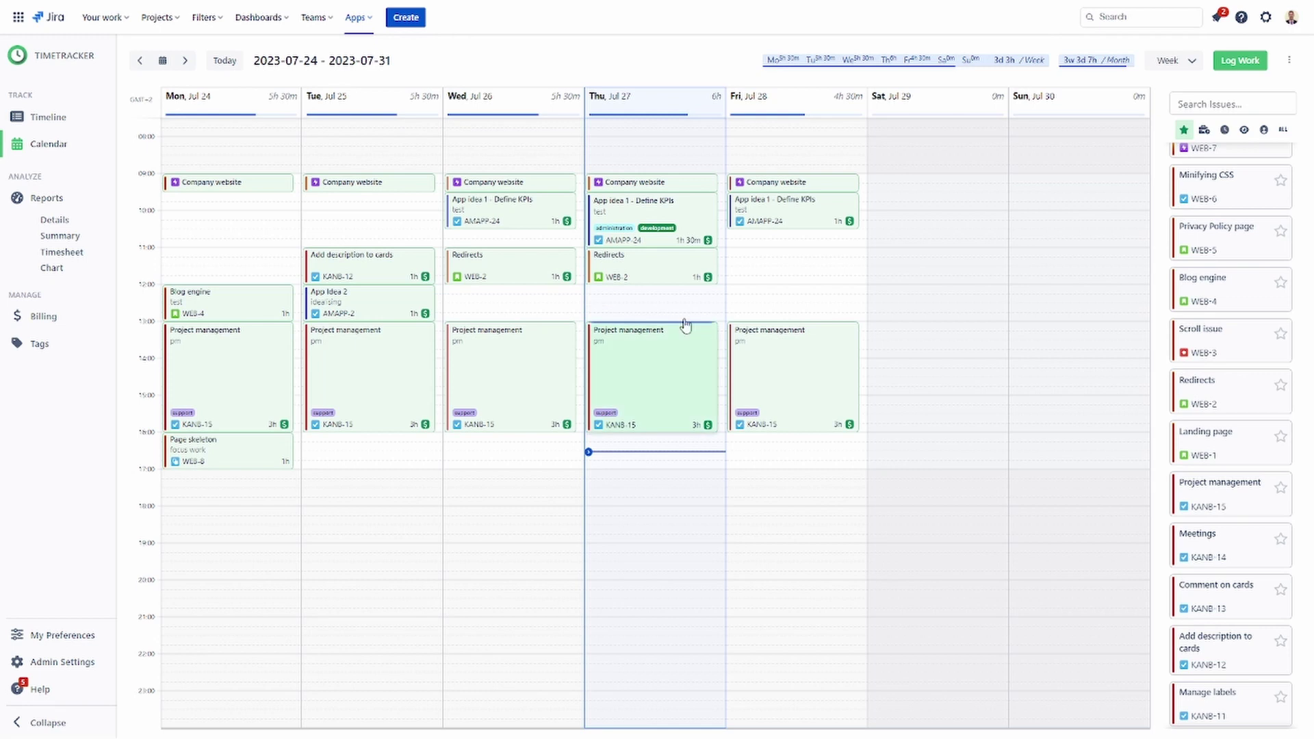
left_click_drag(687, 322, 686, 286)
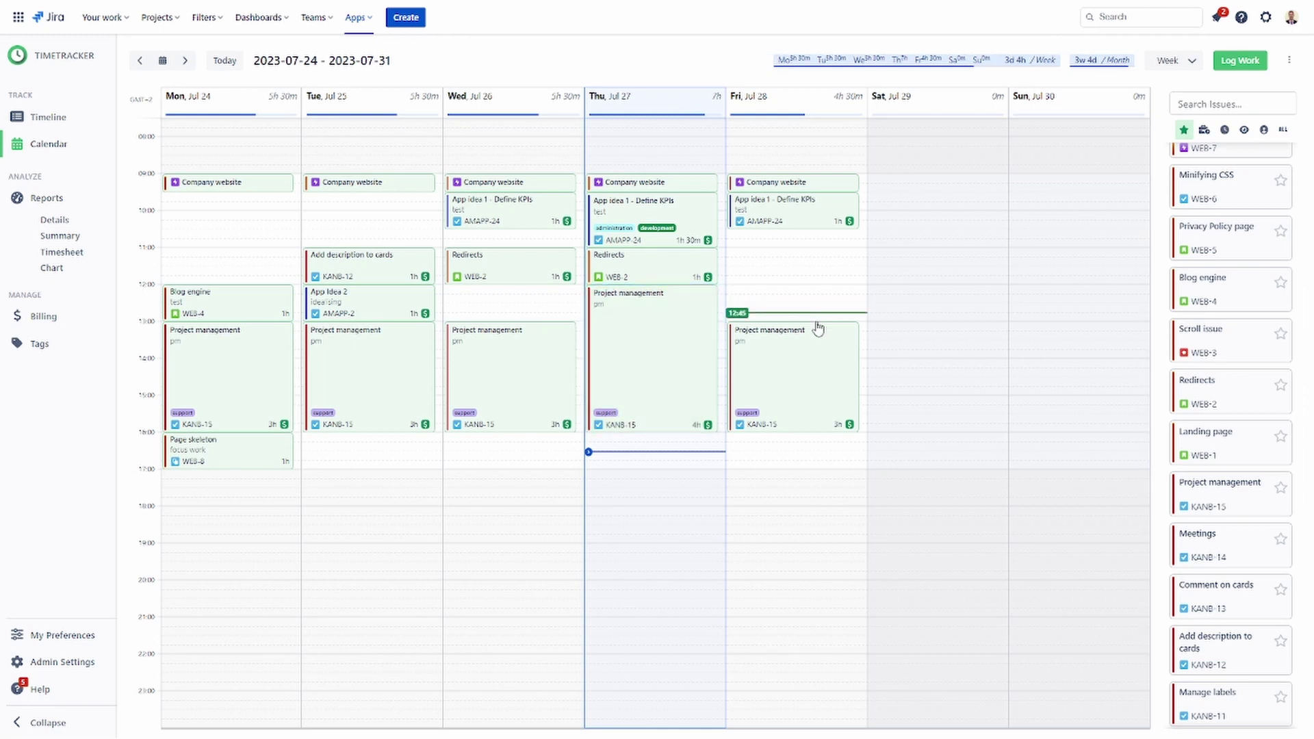
left_click_drag(820, 323, 819, 285)
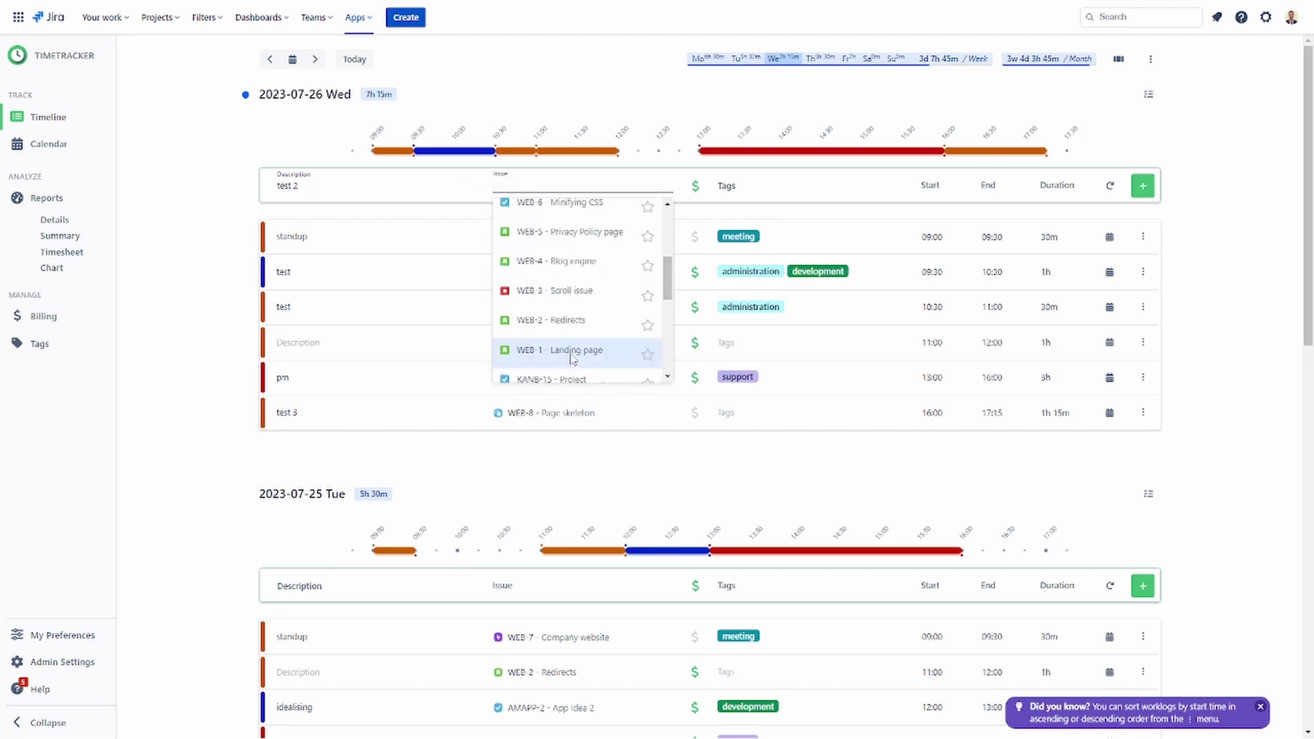
Add the test 2 worklog on WEB-1 Landing page ending at 13:00
left_click(573, 351)
key("Tab")
key("Tab")
type("2")
key("Tab")
left_click(998, 204)
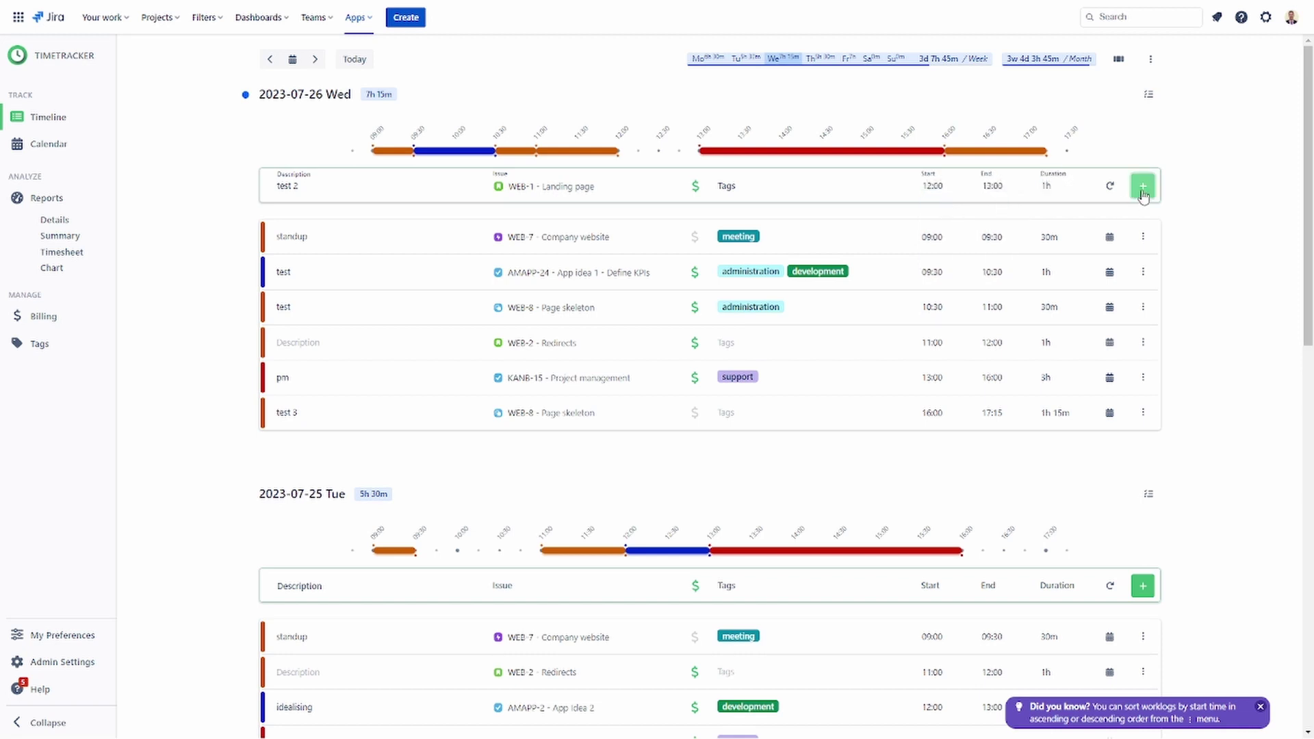
left_click(1143, 195)
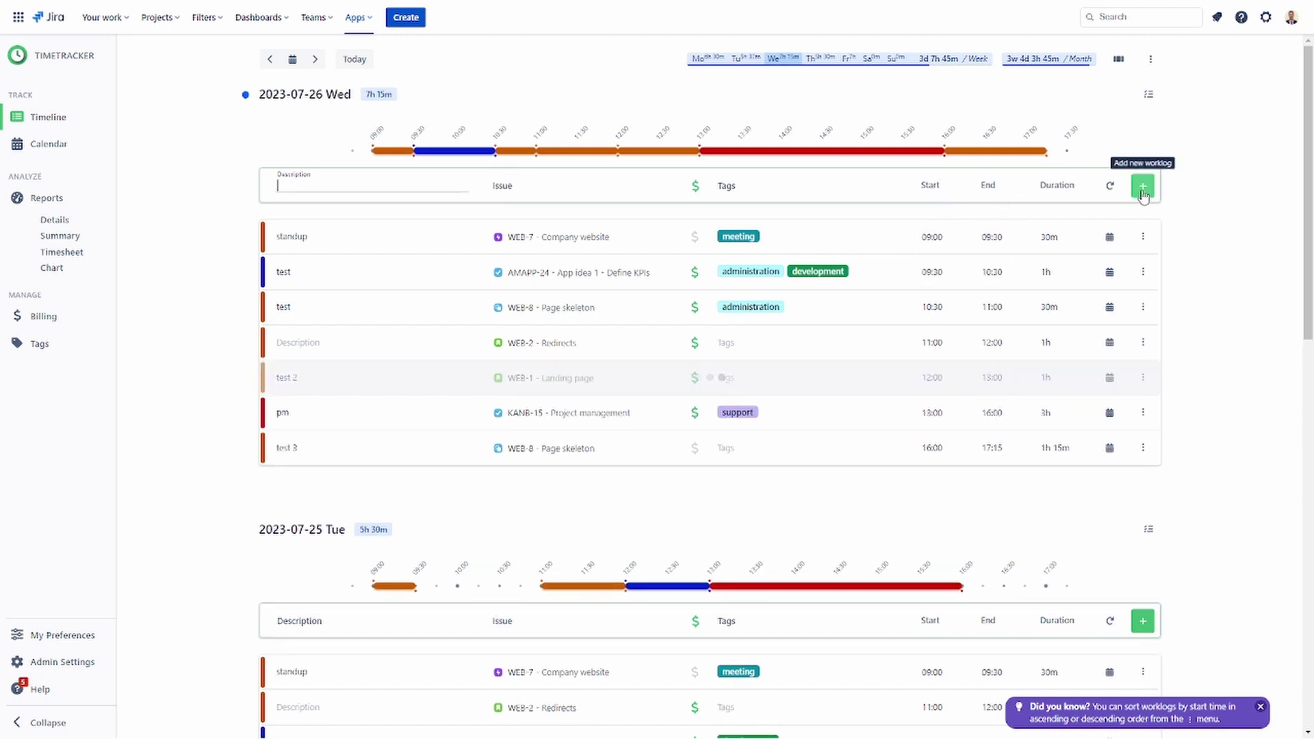
Add an issue-less 'later' entry starting 17:15 with no end time
left_click(940, 187)
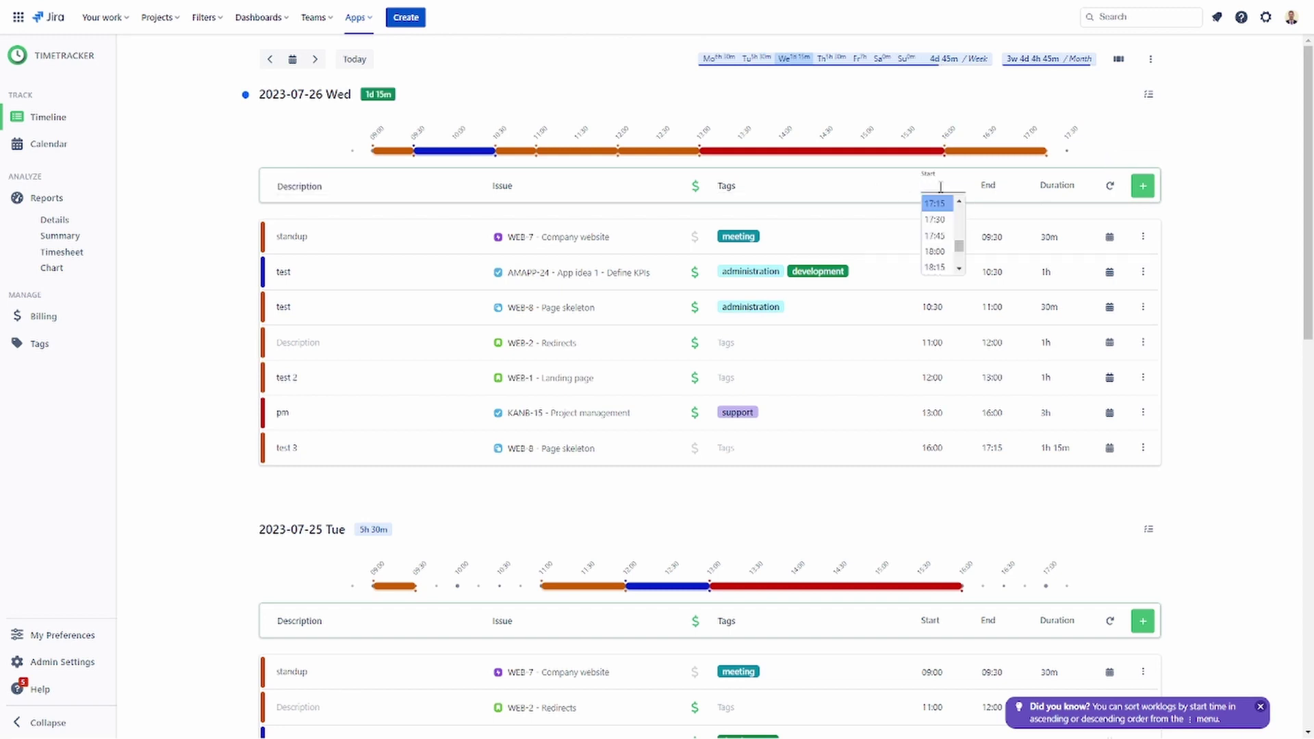
left_click(936, 204)
left_click(996, 186)
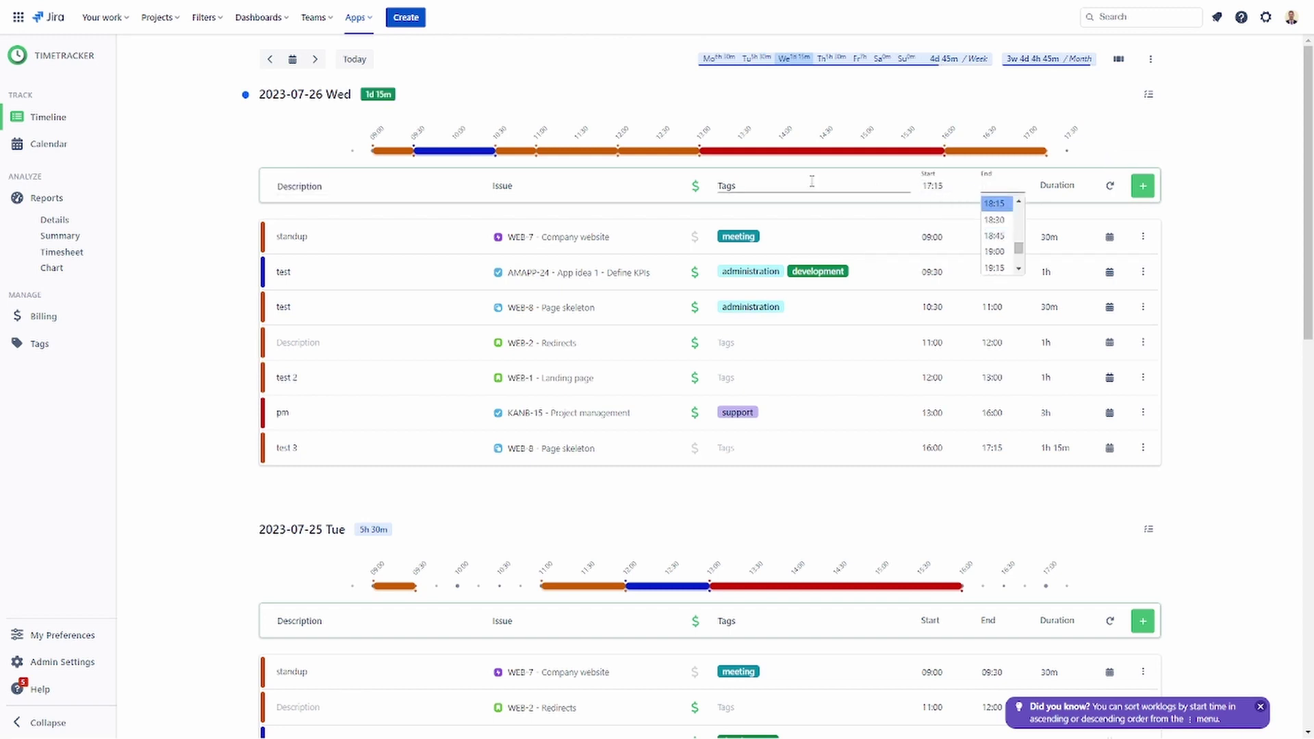
left_click(421, 180)
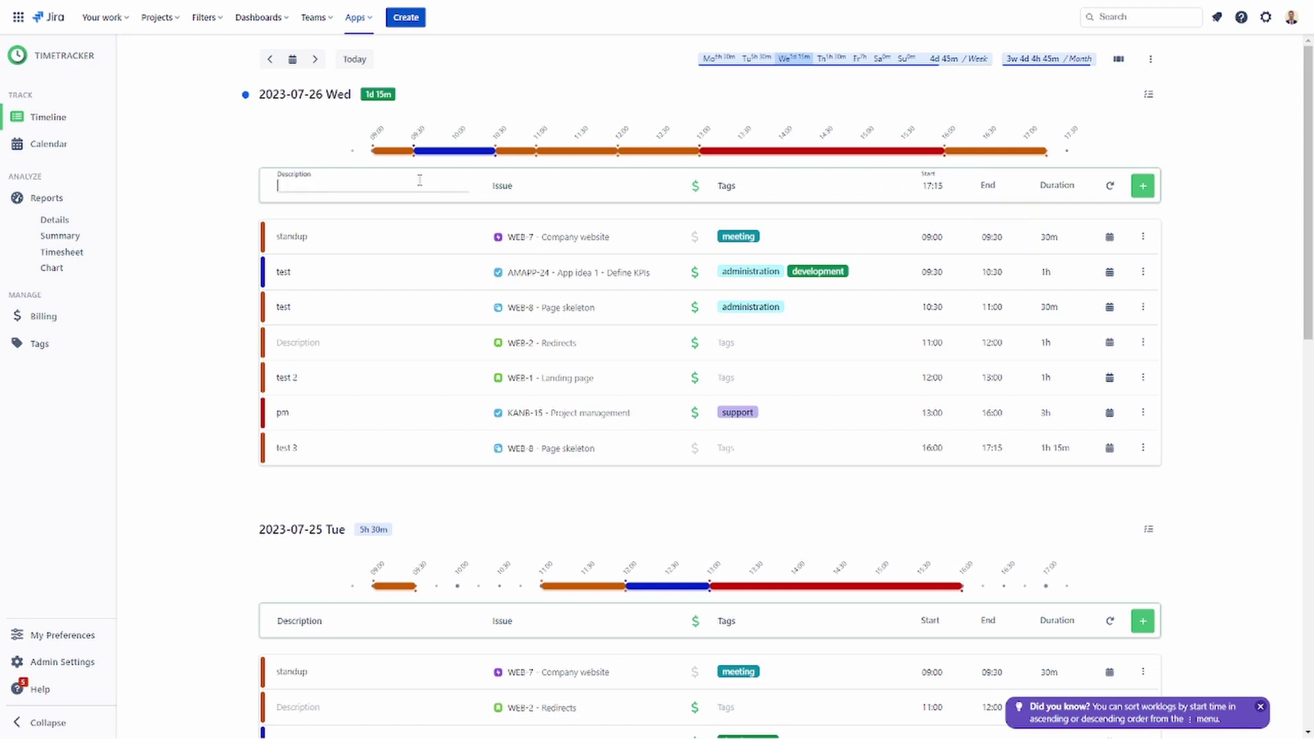
type("later")
left_click(1134, 192)
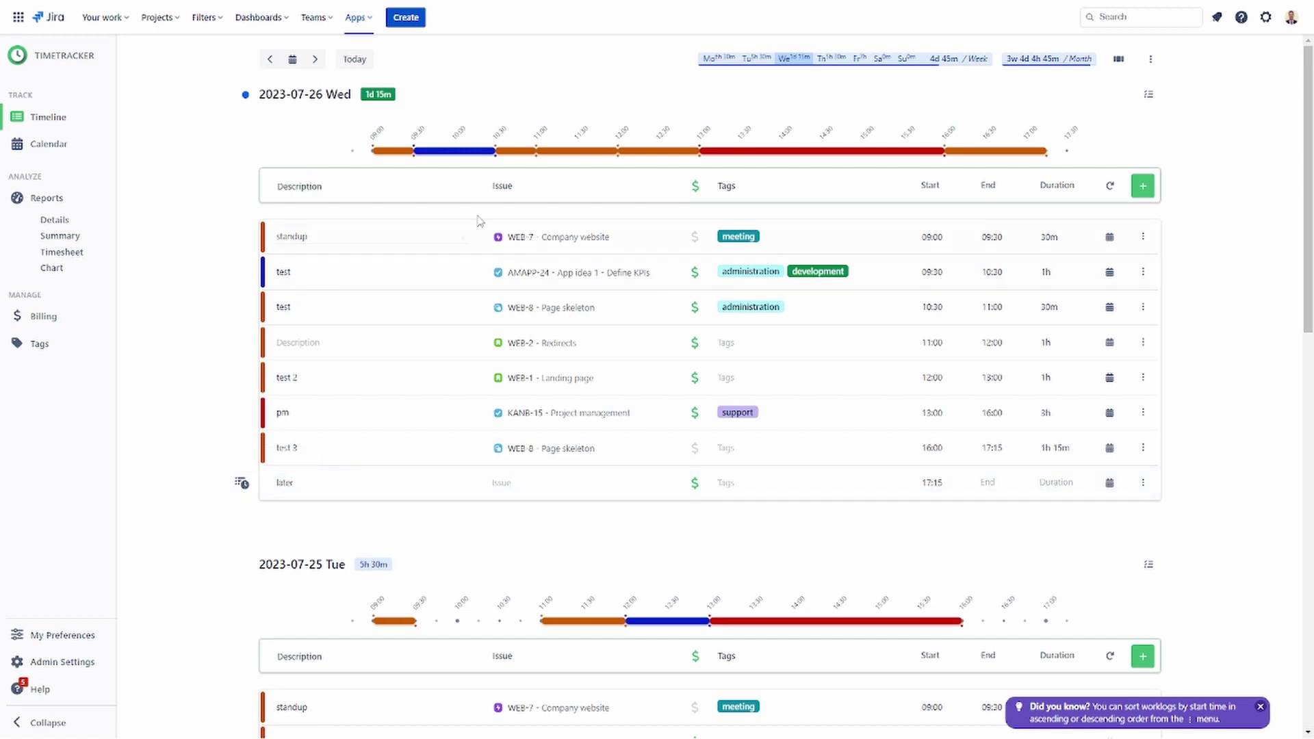
Star WEB-8 Page skeleton in the Issue picker and filter the list to favorites
left_click(531, 188)
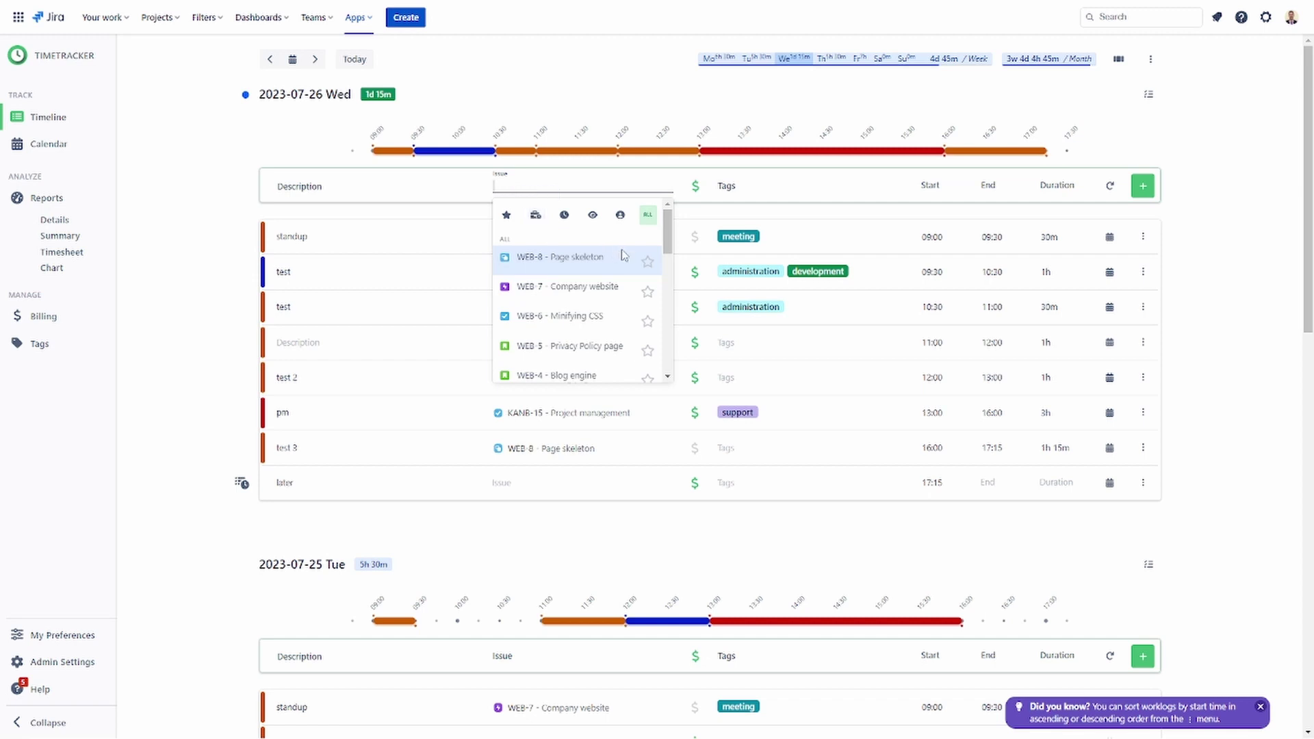
left_click(646, 264)
left_click(507, 217)
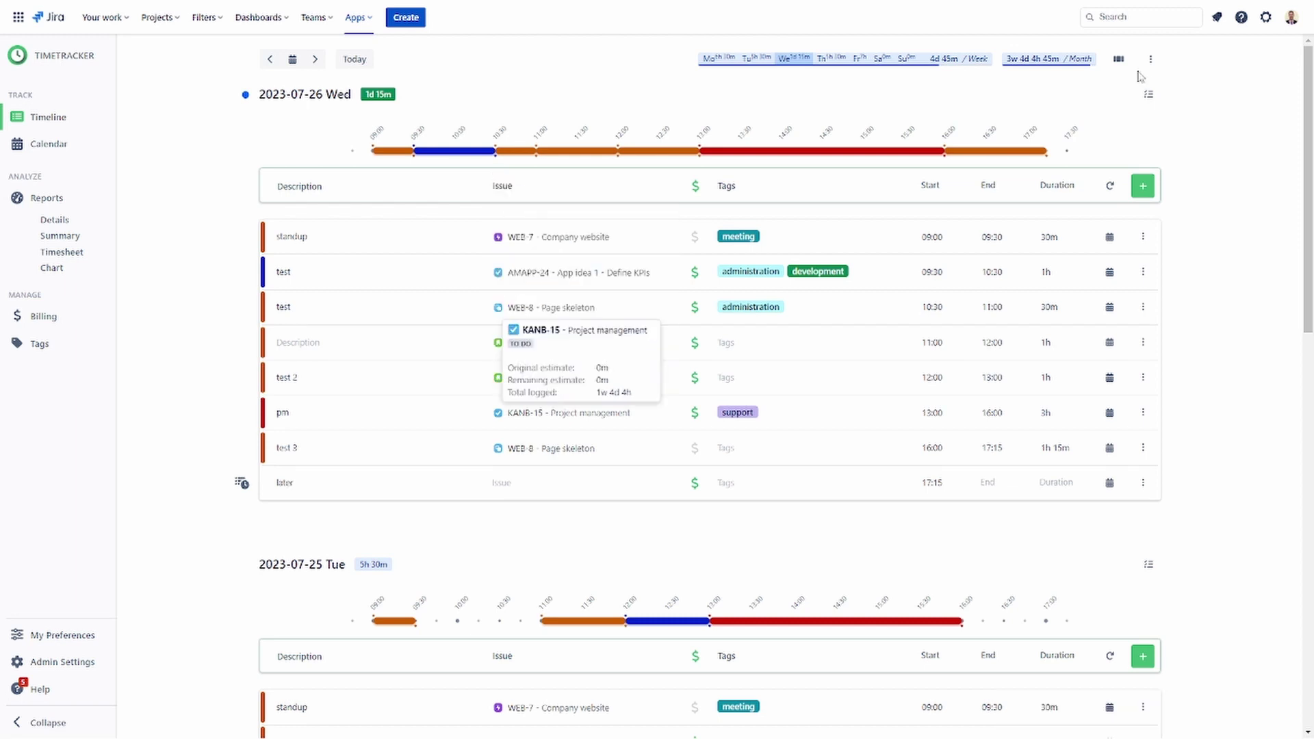
Move the Billing field above Description in the field order, then open My Preferences
key("Escape")
left_click(1118, 63)
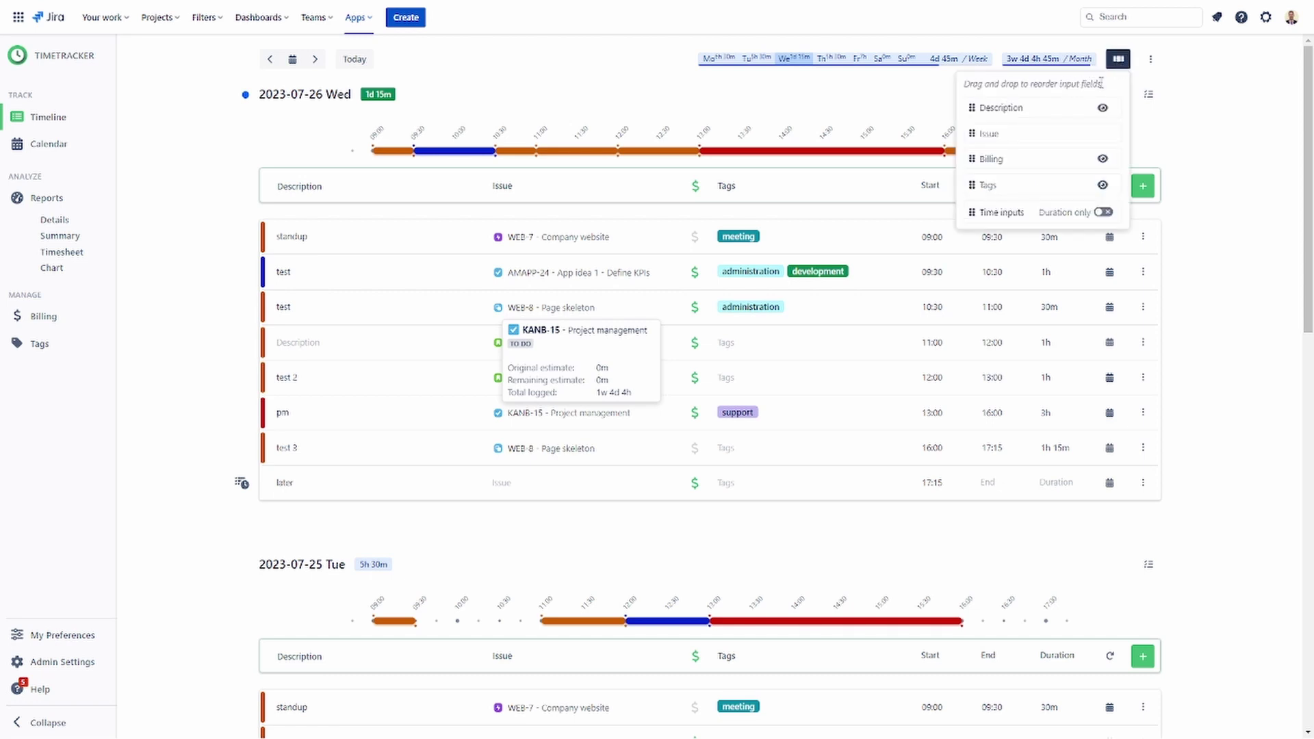
left_click_drag(998, 133, 1001, 108)
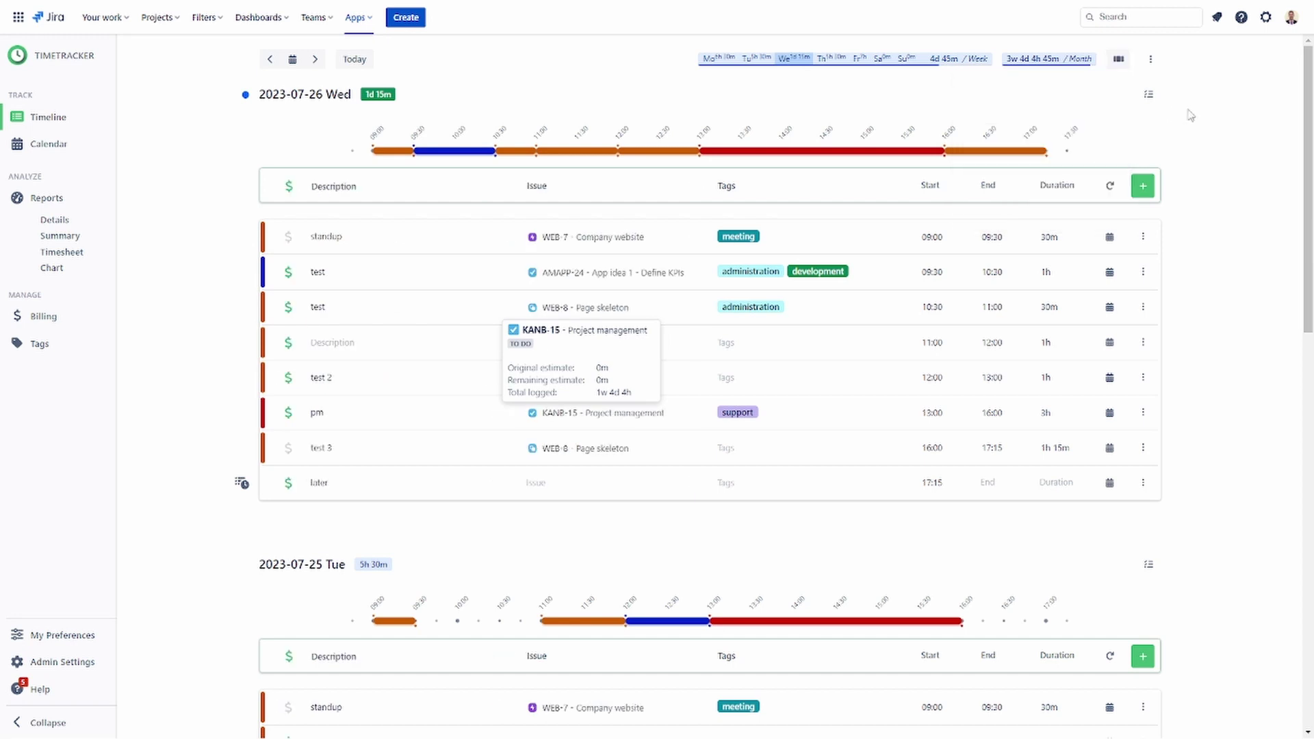
left_click(32, 638)
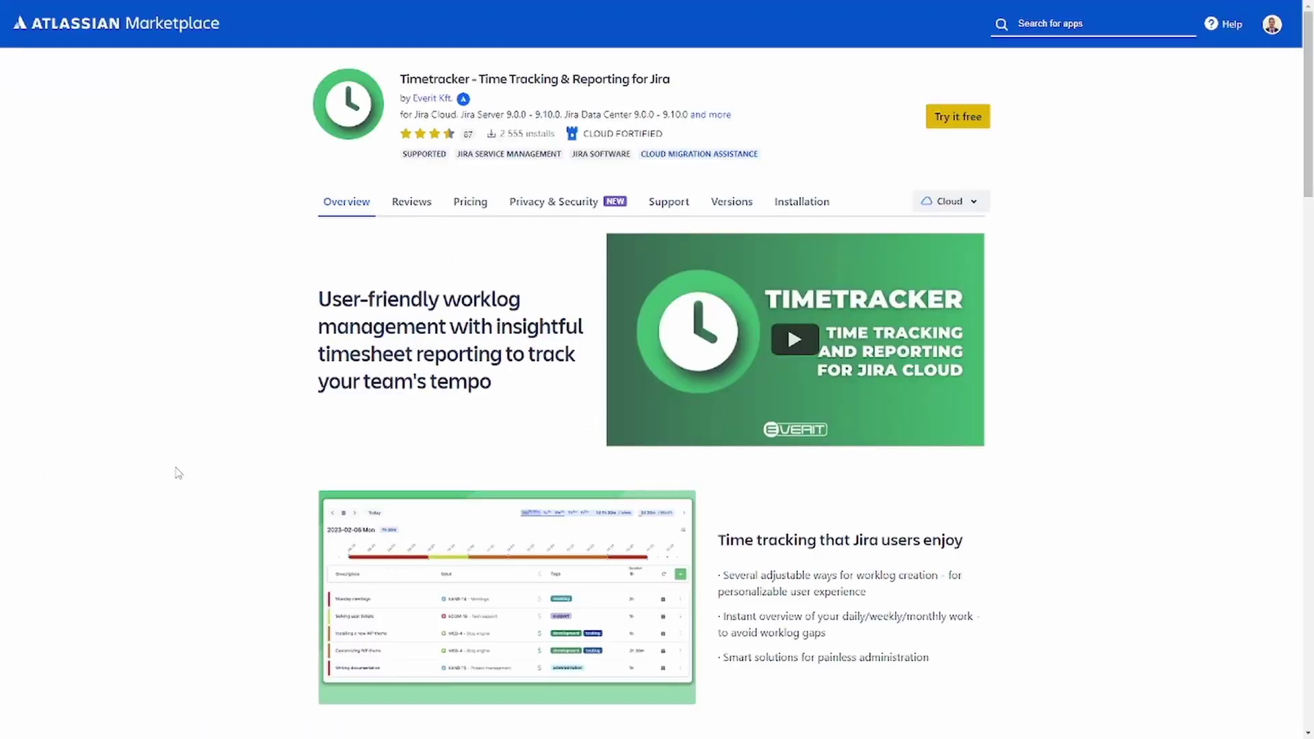
Browse the Timetracker Marketplace listing and view its Pricing tab, showing it free for up to 10 users
scroll(179, 473, "down", 3)
scroll(184, 477, "down", 3)
scroll(192, 481, "down", 4)
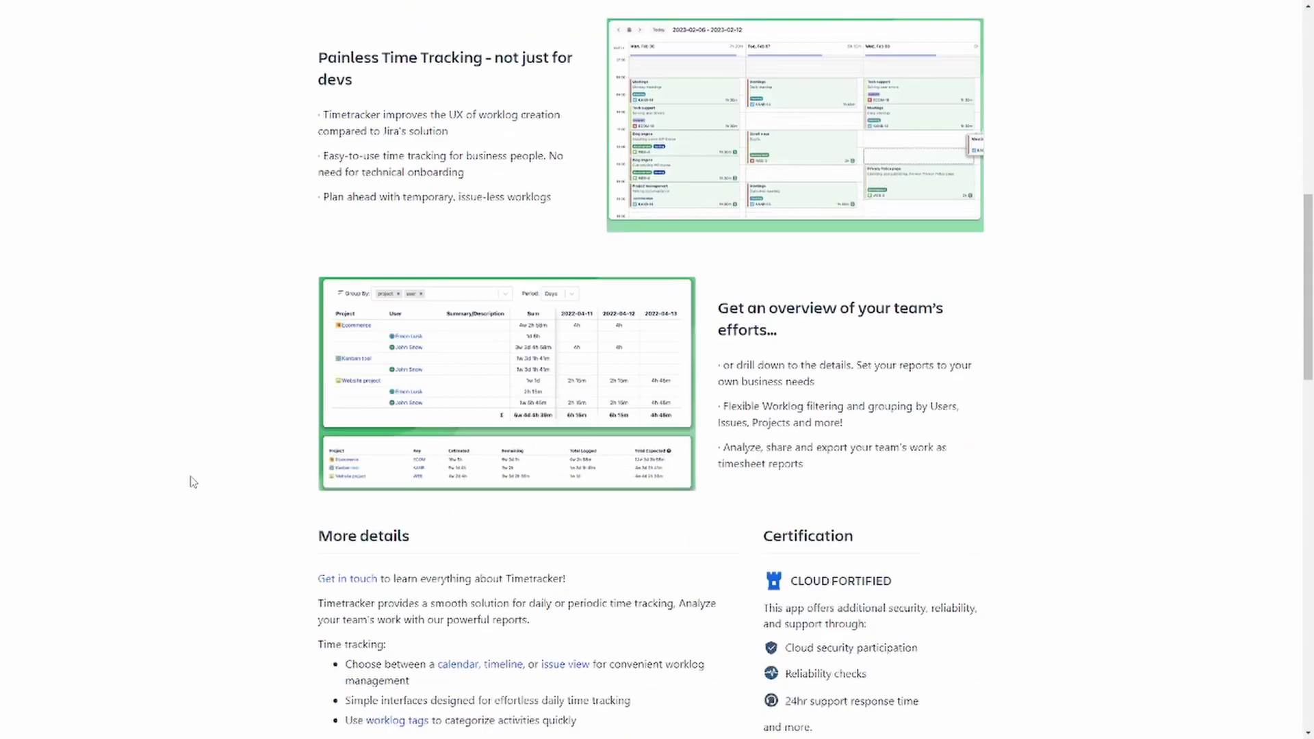
scroll(192, 482, "down", 3)
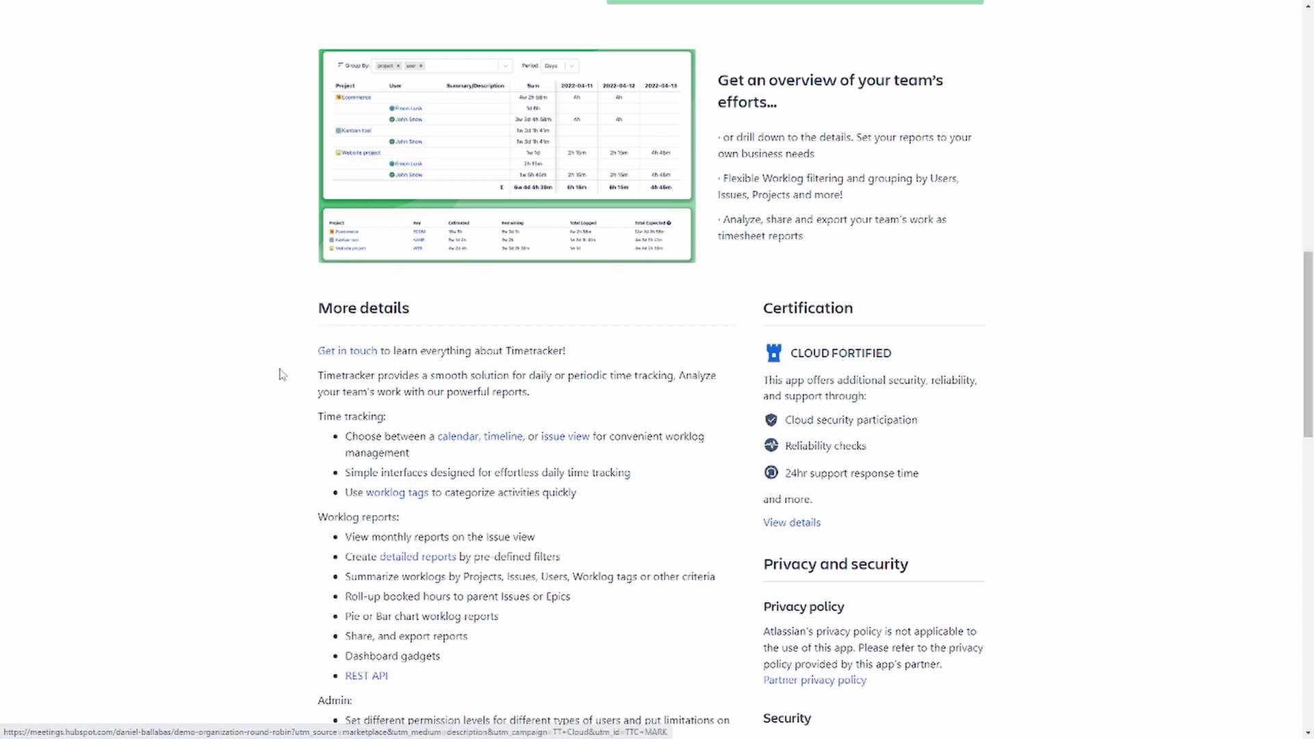
scroll(274, 379, "up", 3)
scroll(274, 379, "up", 4)
scroll(274, 379, "up", 4)
scroll(274, 379, "up", 2)
left_click(470, 212)
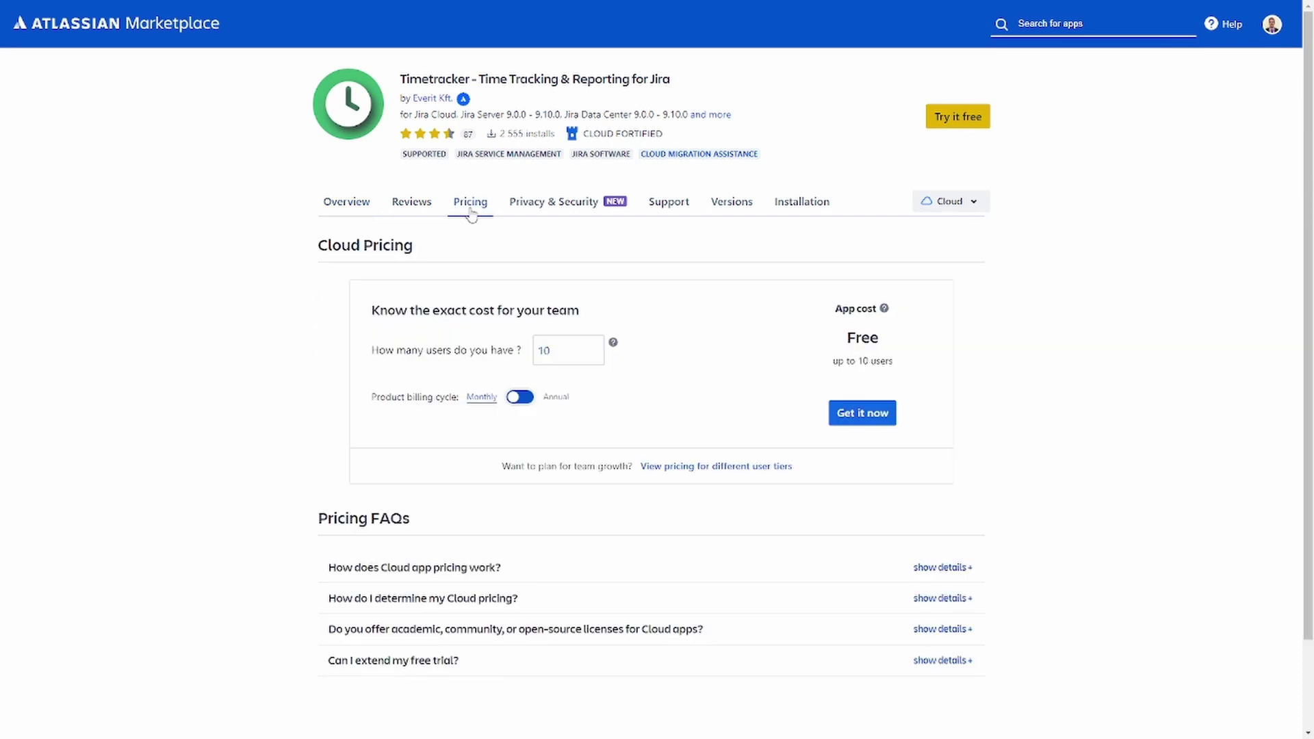